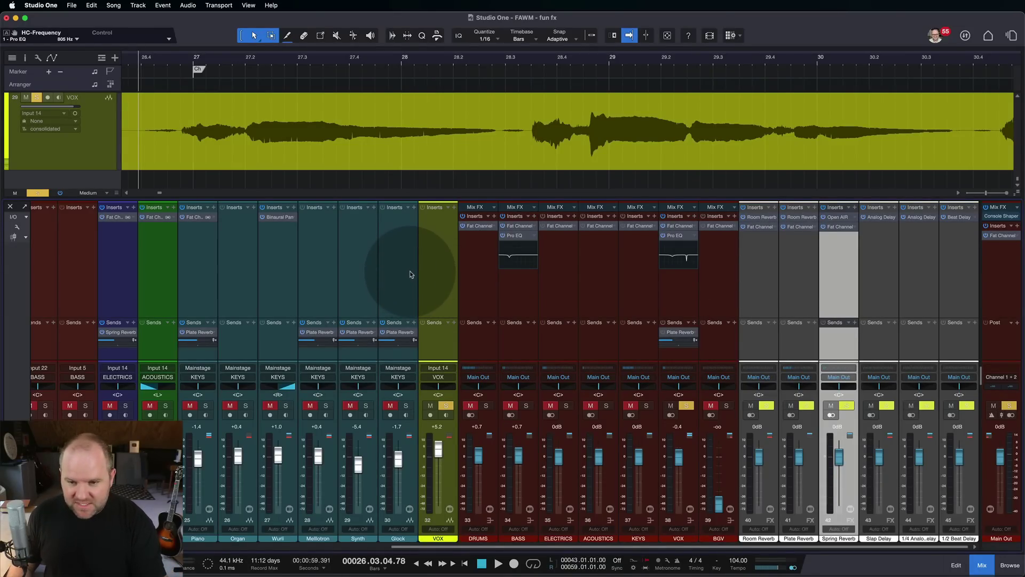
Select the BASS channel, then the Room, Plate, Spring Reverb, Slap, 1/4 and 1/2 Delay FX channels
click(531, 278)
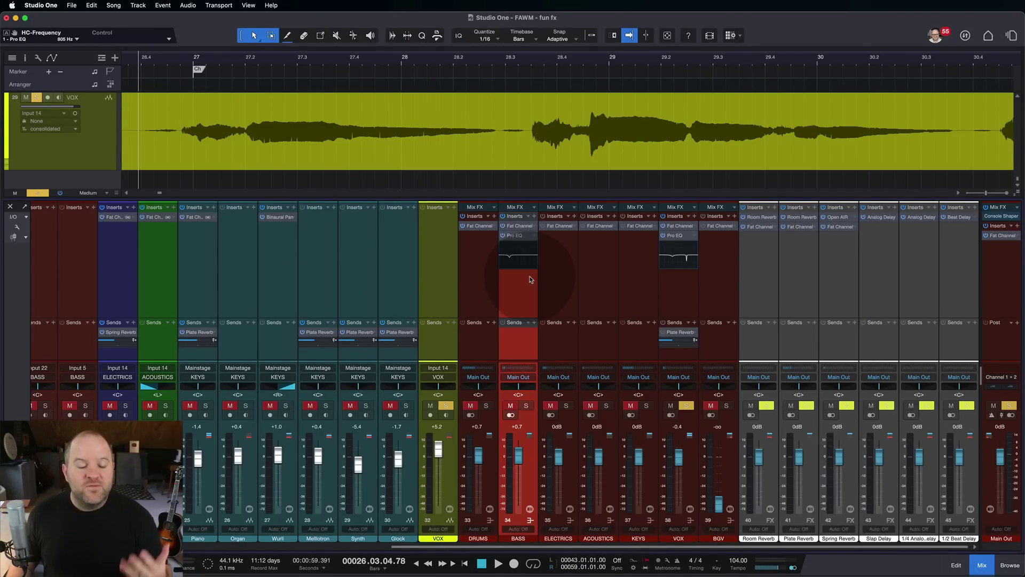
click(766, 293)
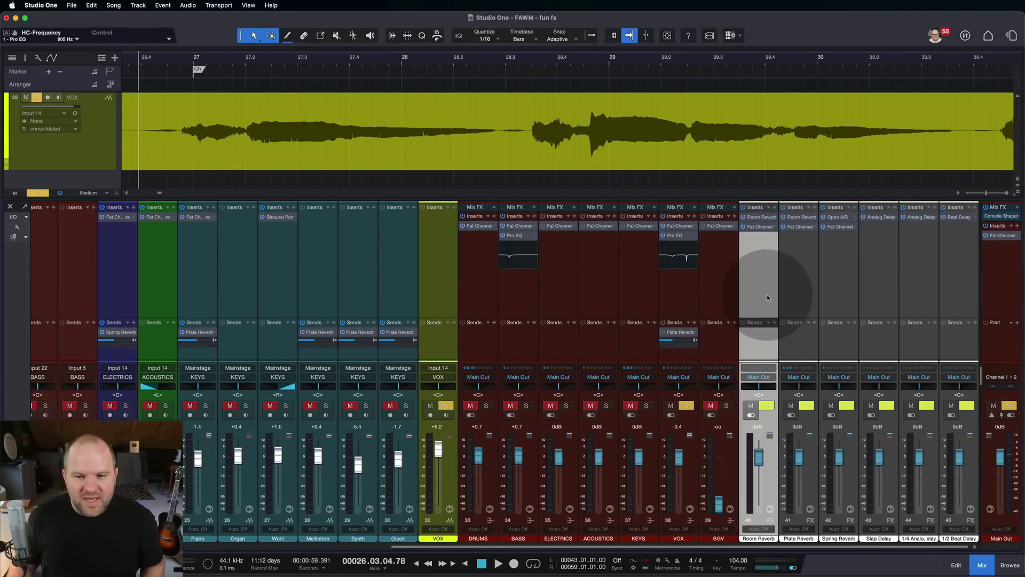
click(795, 271)
click(836, 269)
click(877, 265)
click(906, 264)
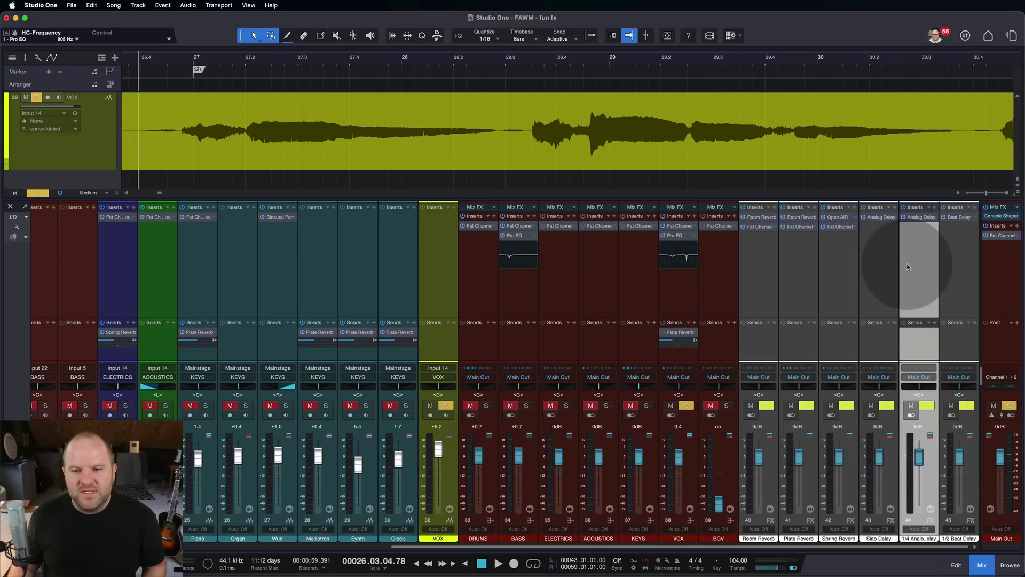
click(955, 265)
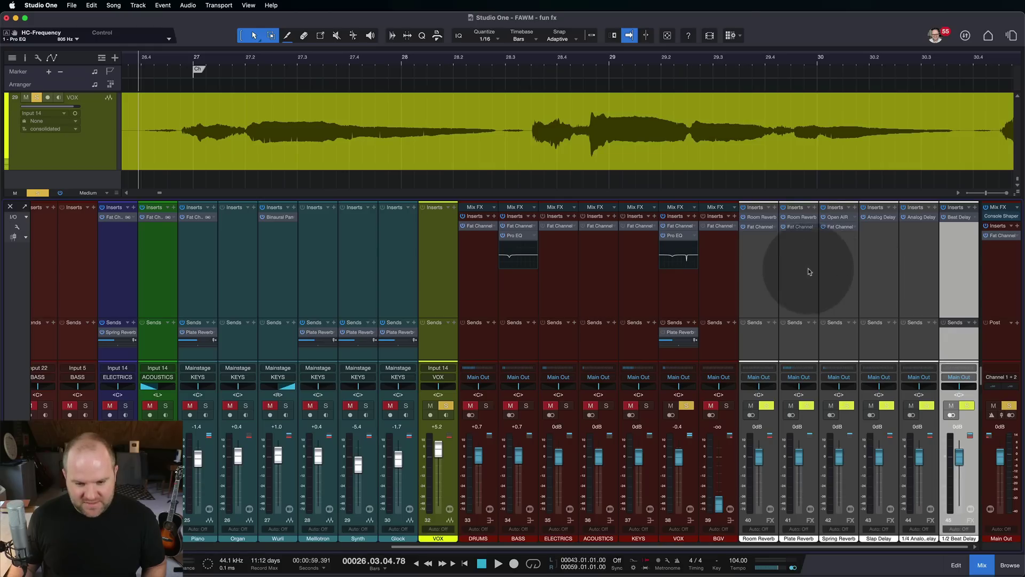
click(770, 272)
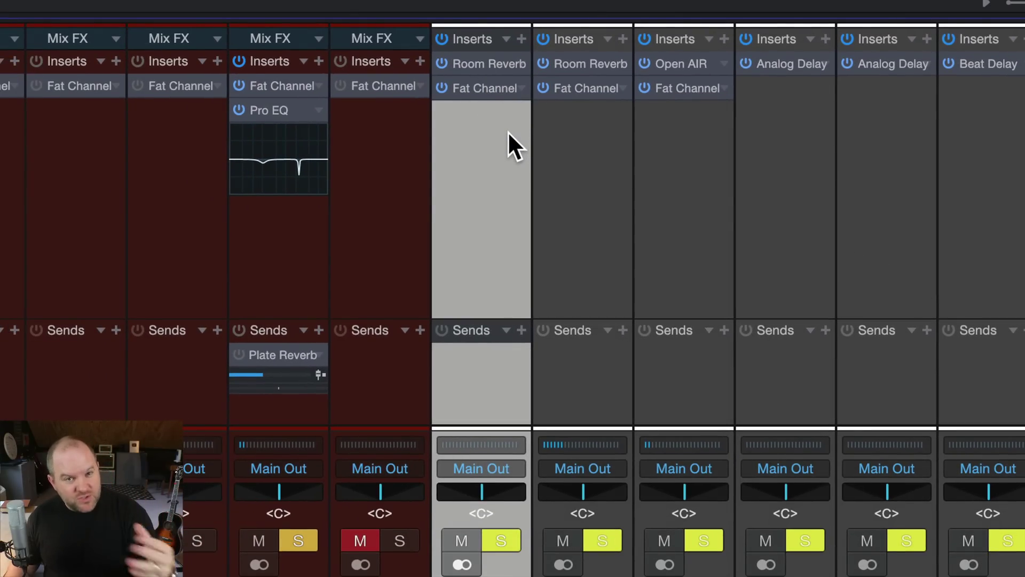
Inspect the effects on the Plate Reverb, Spring Reverb, Slap Delay, 1/4 and 1/2 delay channels
click(567, 123)
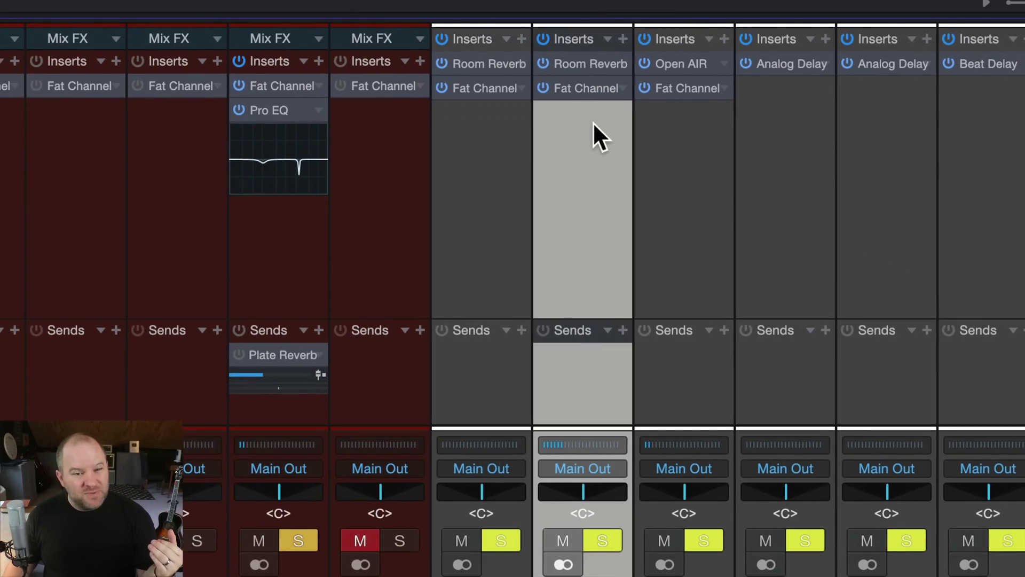
click(669, 124)
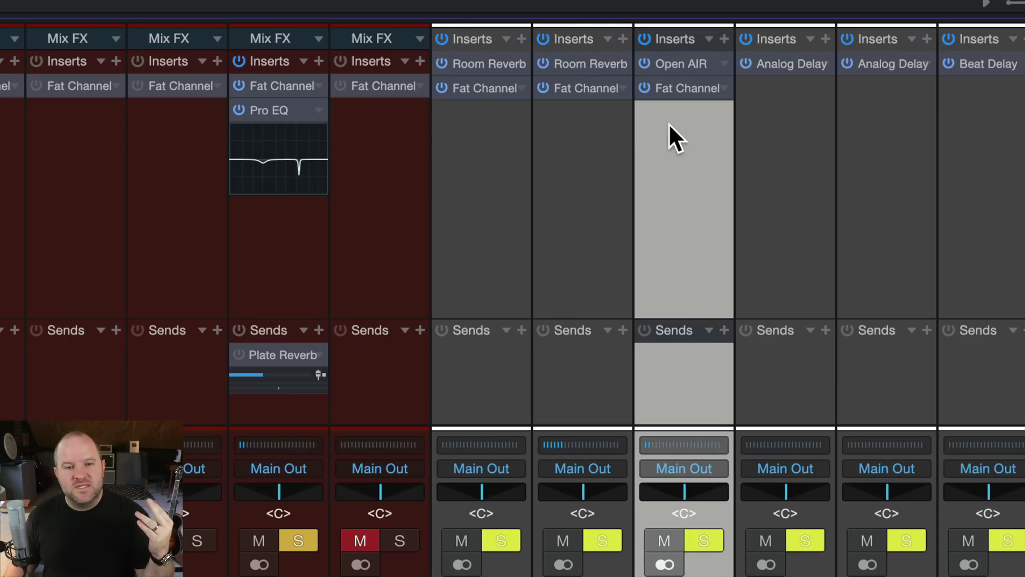
click(764, 116)
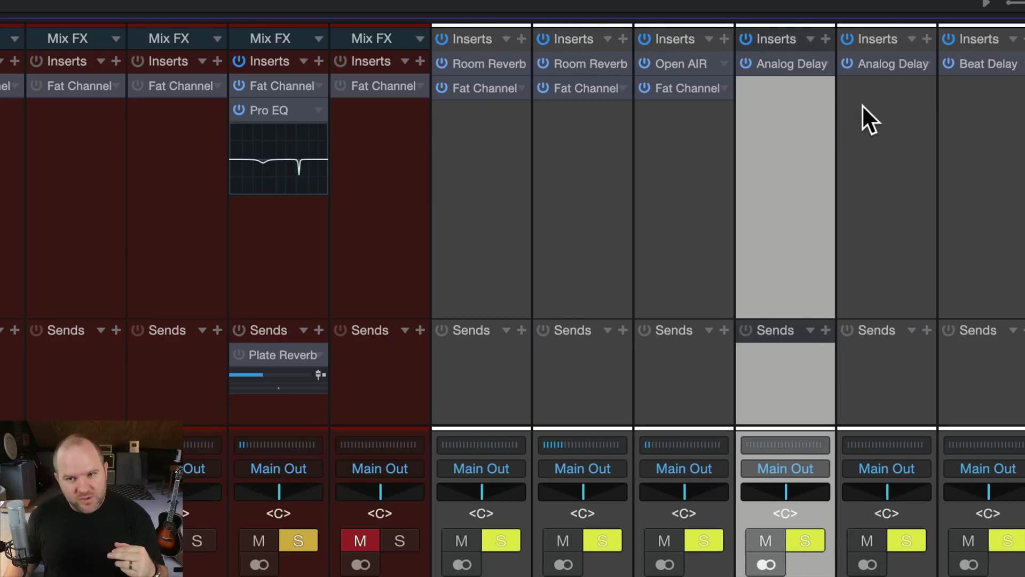
click(915, 133)
click(966, 133)
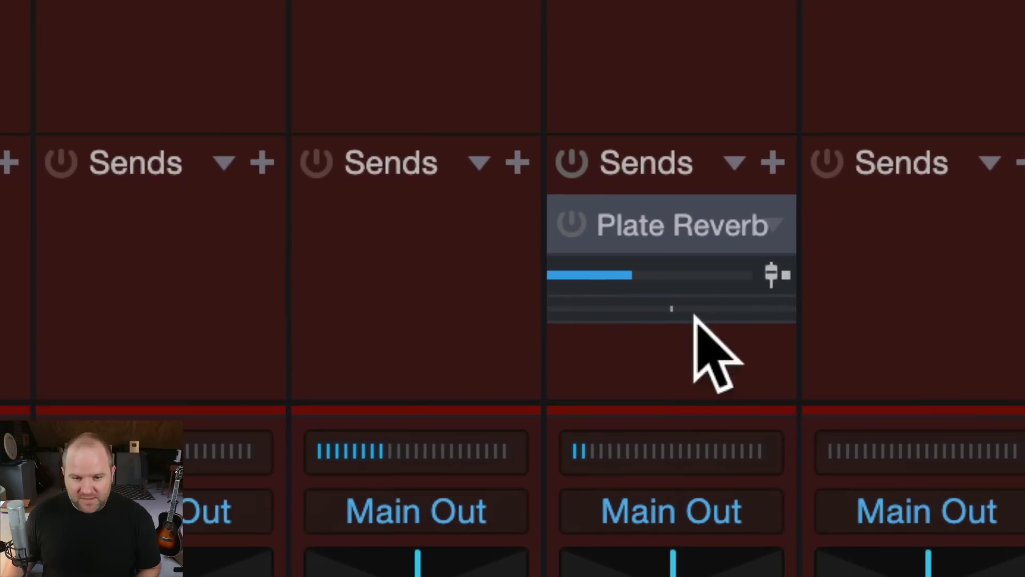
Browse the audio destinations available for a new send on VOX without adding one
click(695, 322)
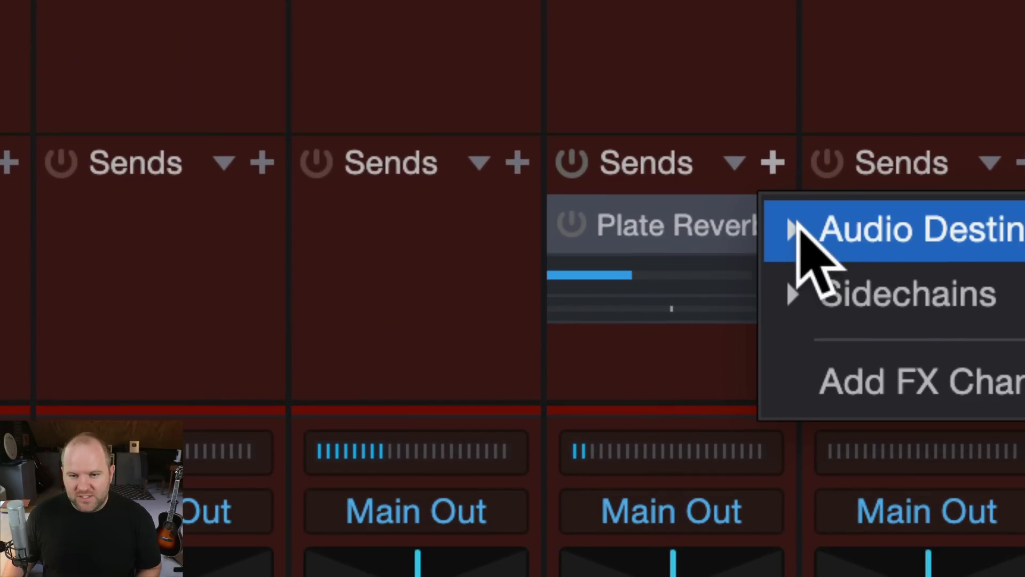
click(796, 227)
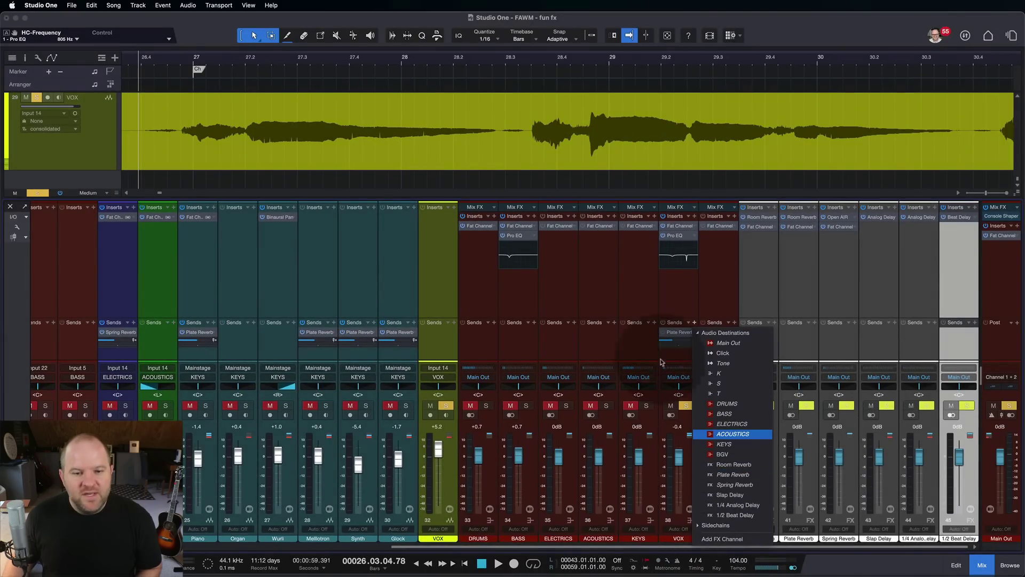
click(926, 331)
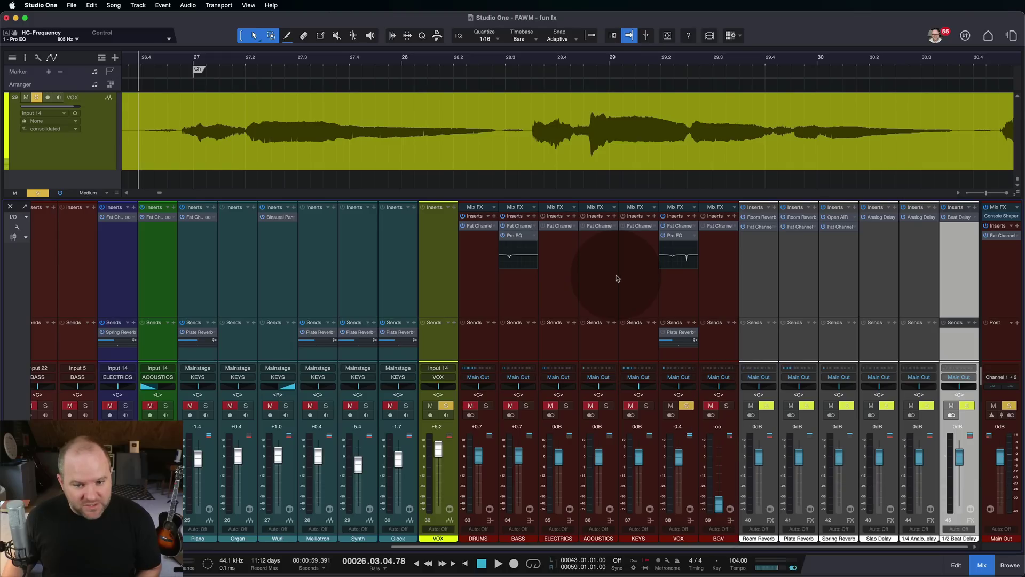
Select VOX and play back the soloed vocal with its reverb, then stop
click(675, 298)
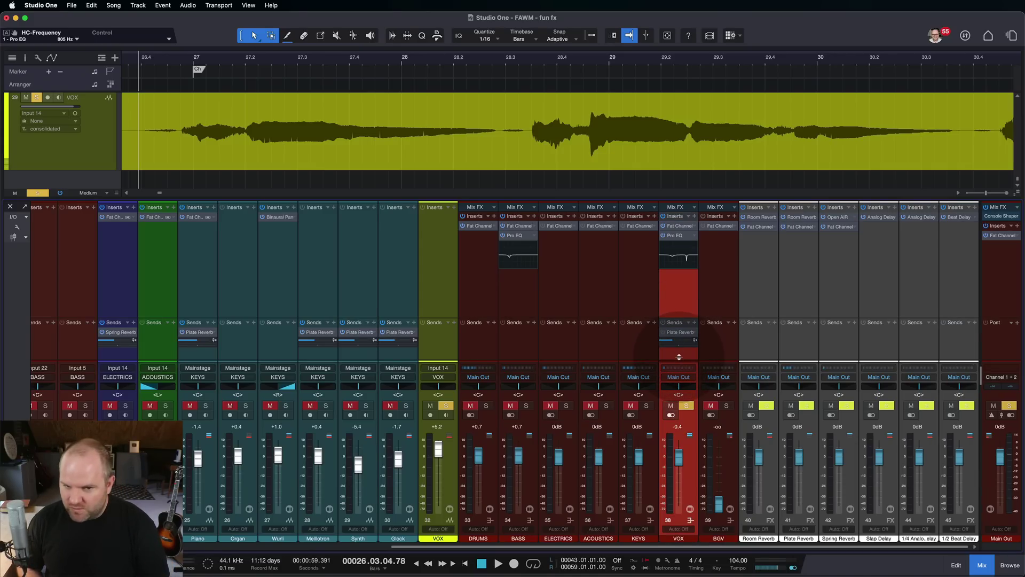
key(space)
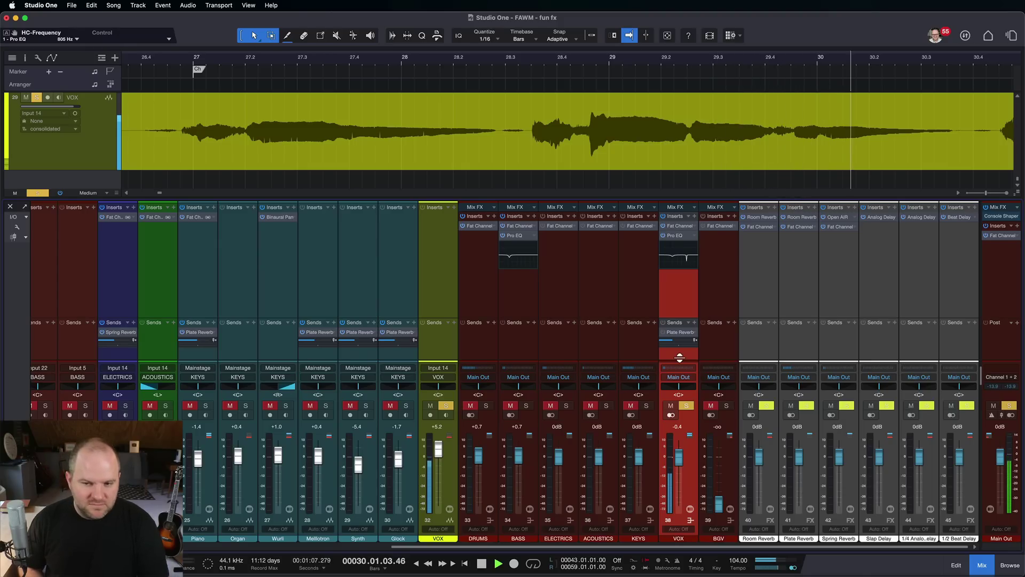
key(space)
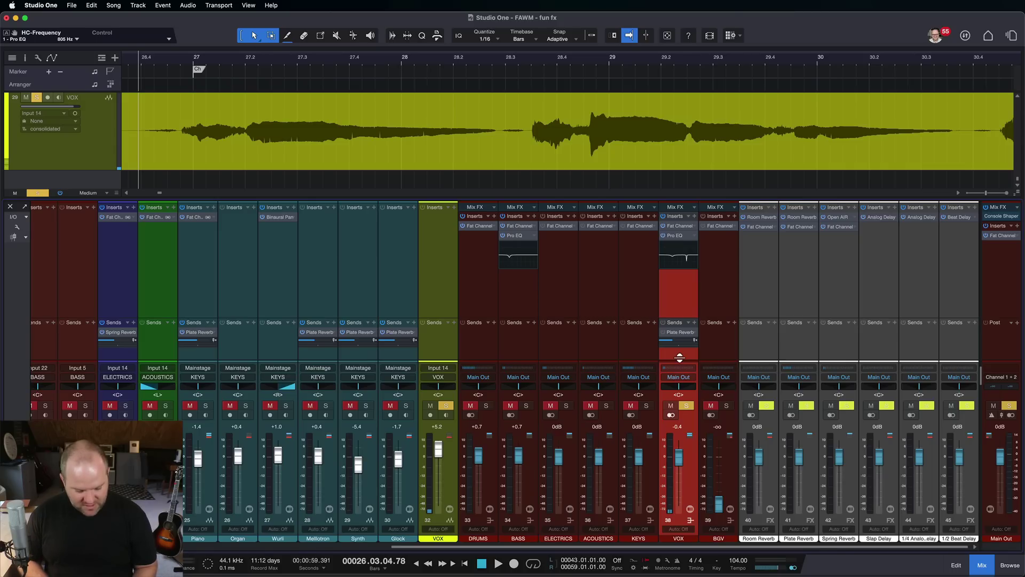
Unsolo VOX and play back the full mix, then stop
key(s)
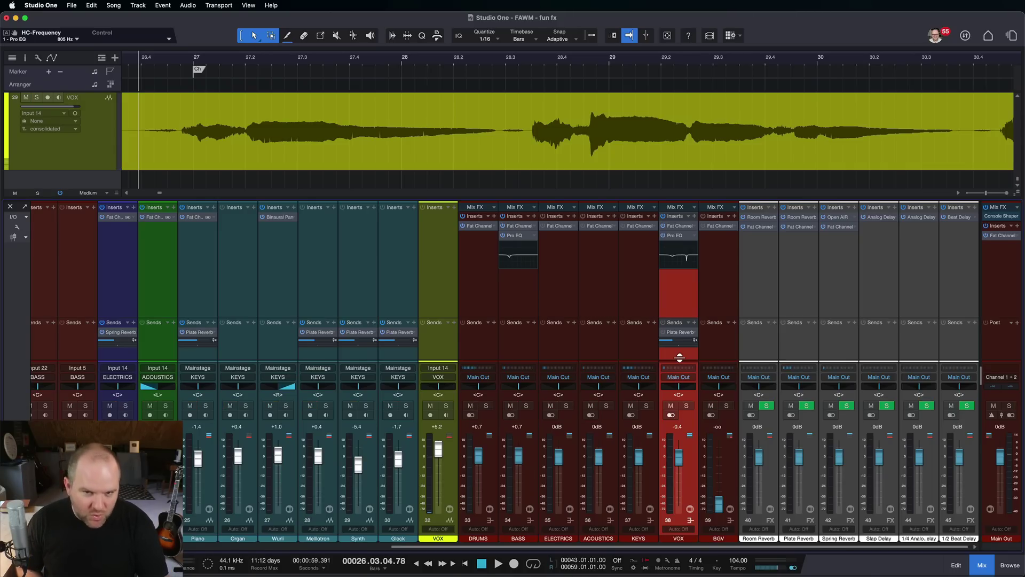
key(space)
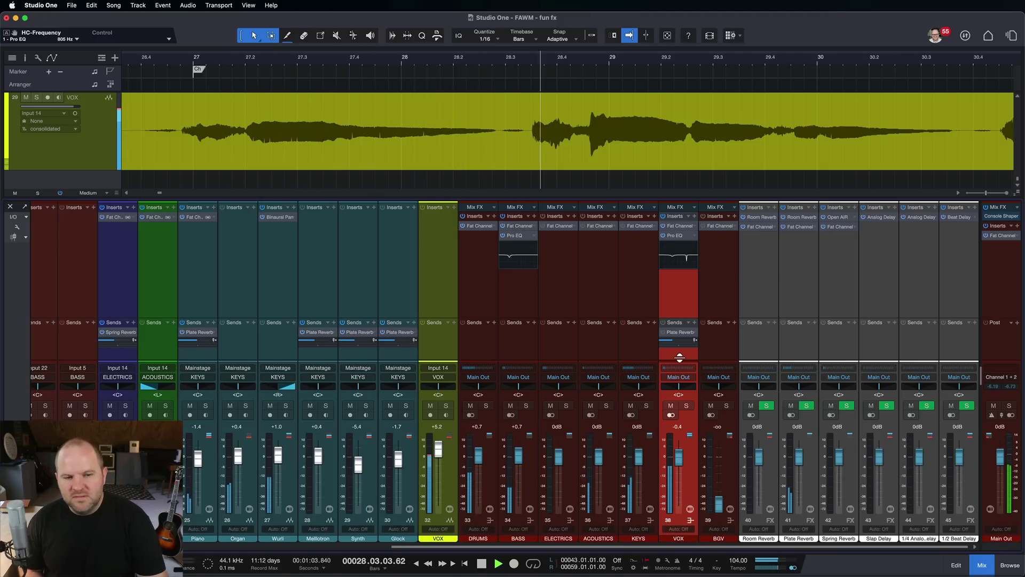
key(space)
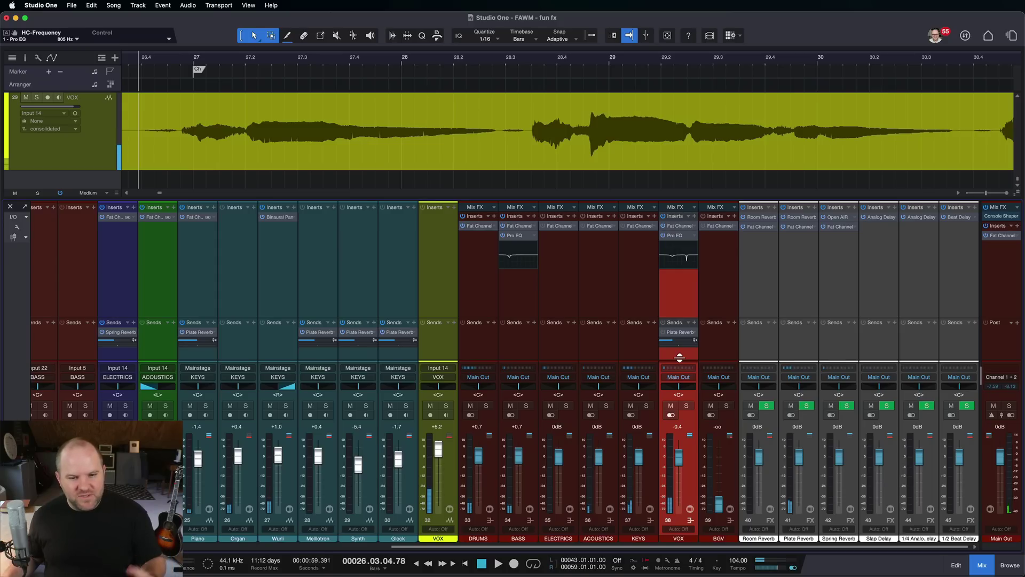
click(685, 286)
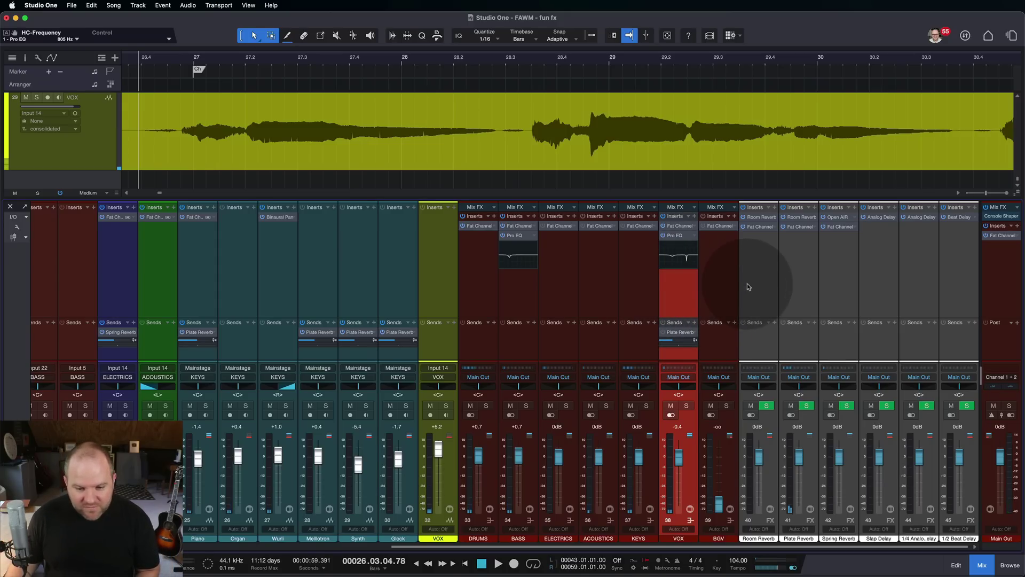
Move the Plate Reverb strip ahead of Room Reverb and solo VOX
click(788, 288)
drag(739, 293, 747, 259)
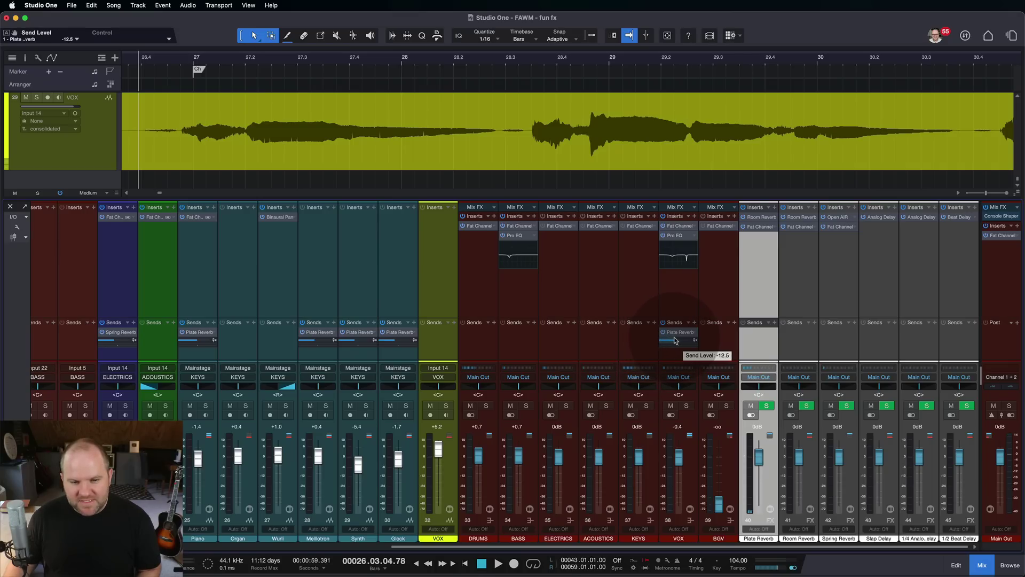
click(687, 406)
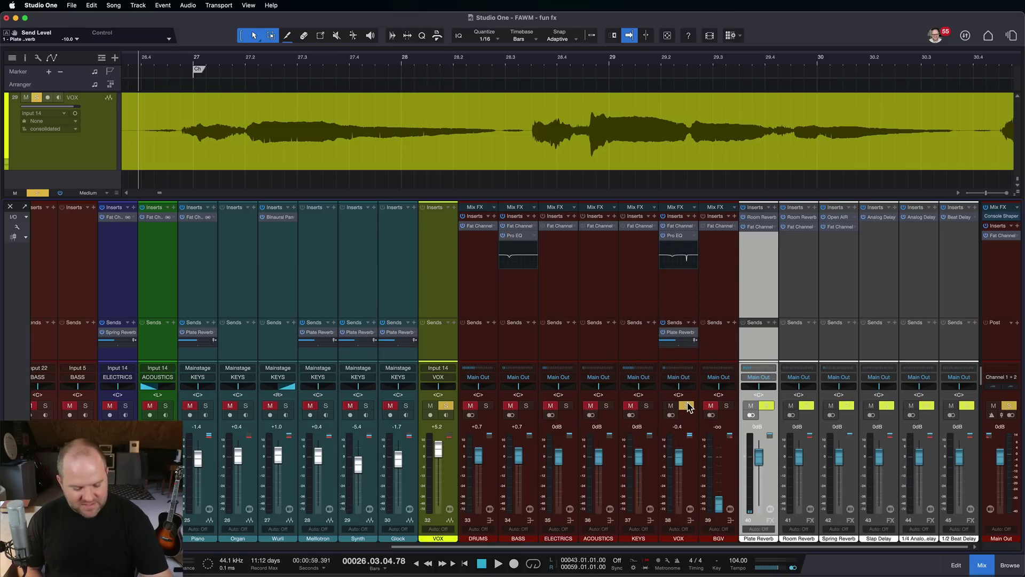
Lower VOX's Plate Reverb send to -17.4 during playback, then open Plate Reverb's Room Reverb editor
key(space)
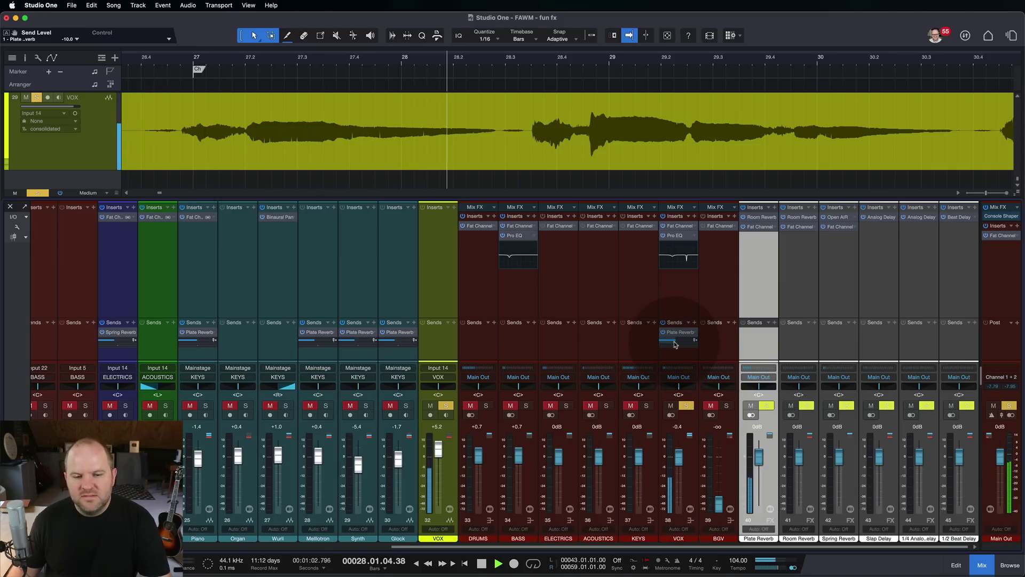
drag(678, 344, 667, 345)
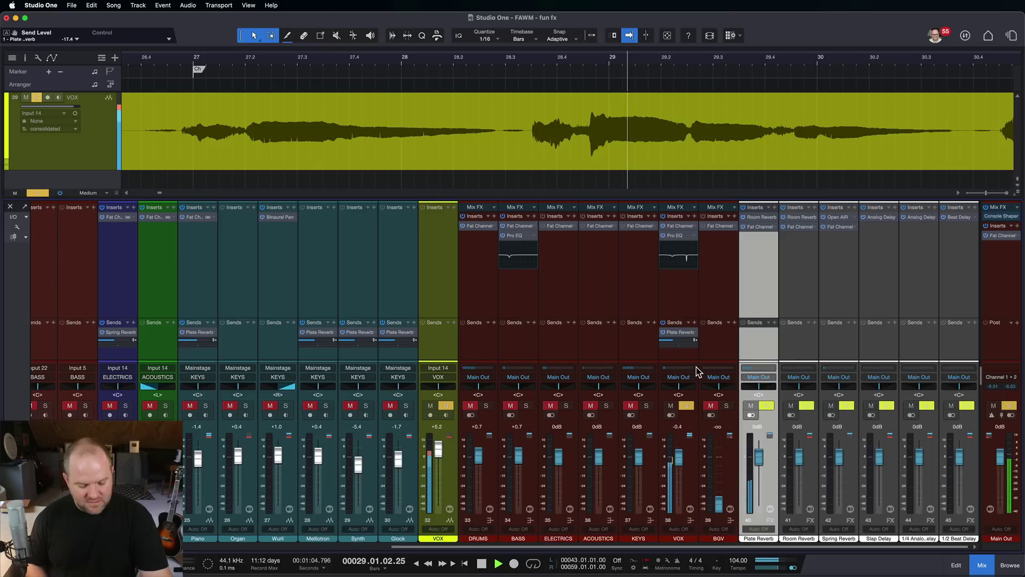
key(space)
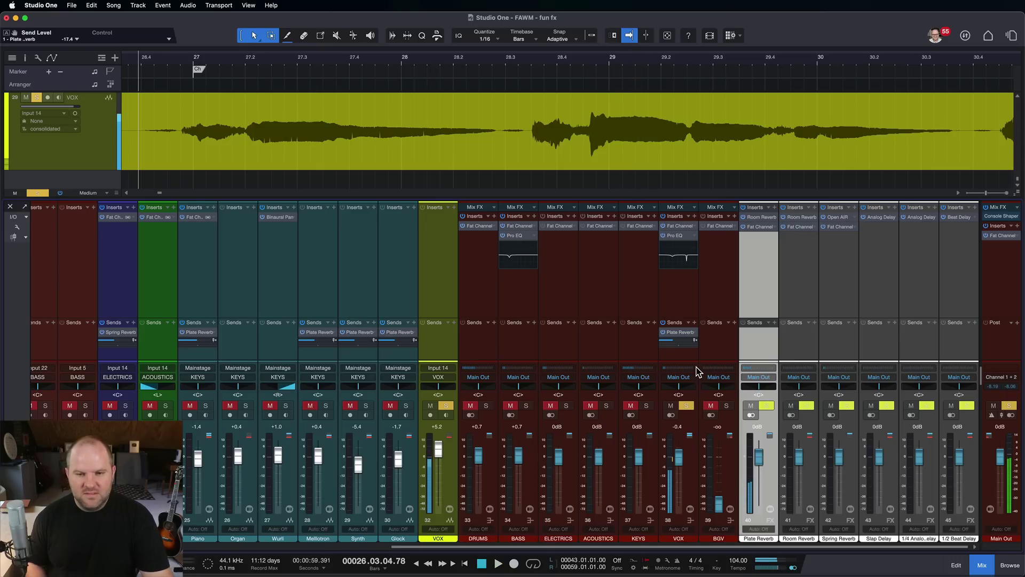
click(757, 217)
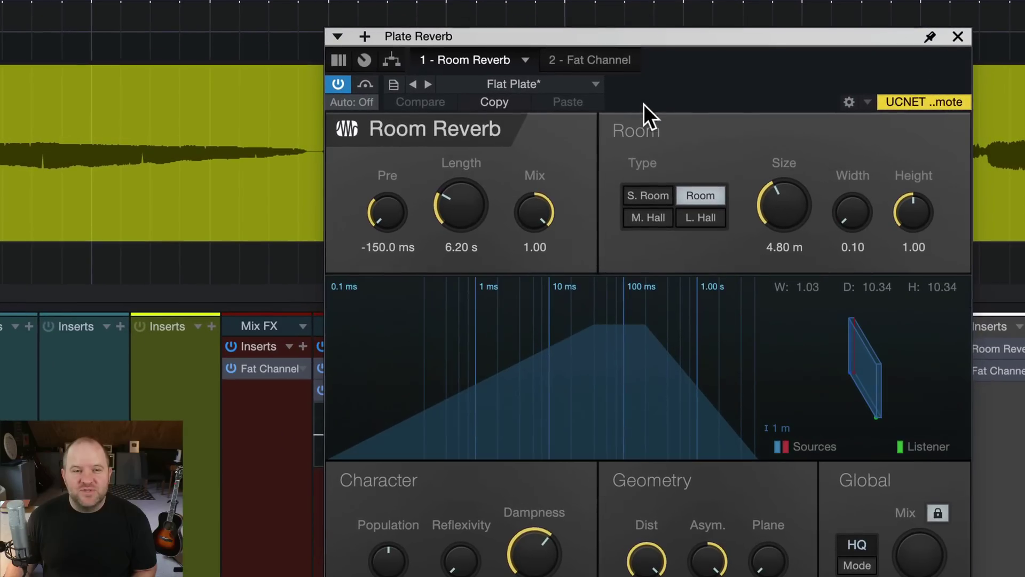
drag(629, 44, 499, 7)
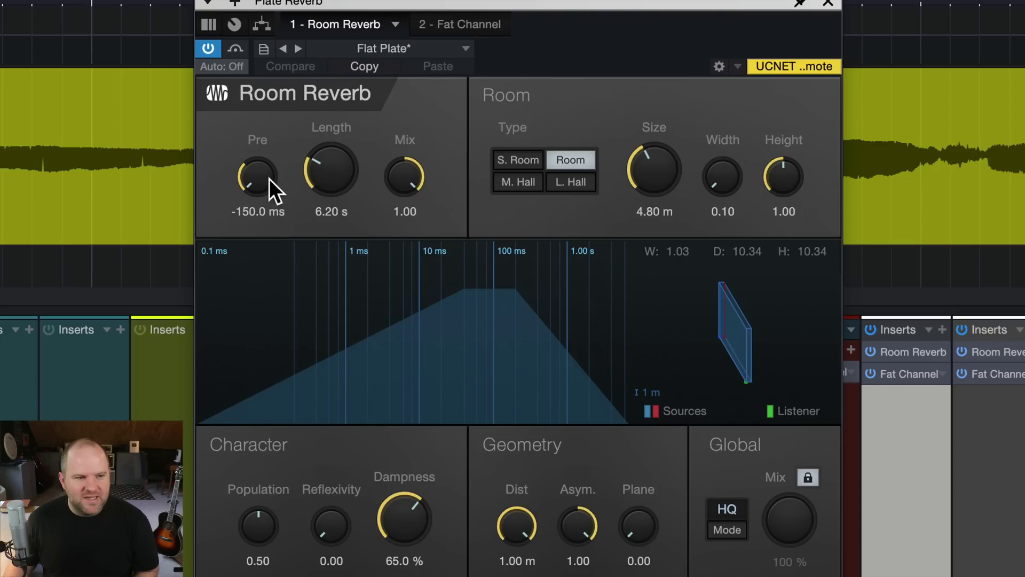
drag(400, 174, 355, 91)
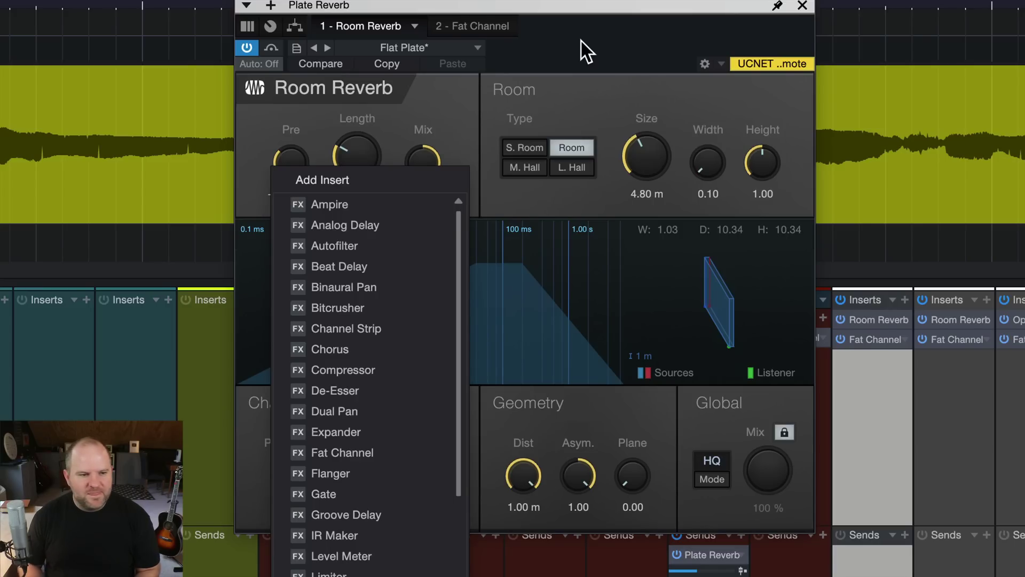
Insert an Analog Delay on Plate Reverb and move it to the first slot, ahead of Room Reverb
key(Escape)
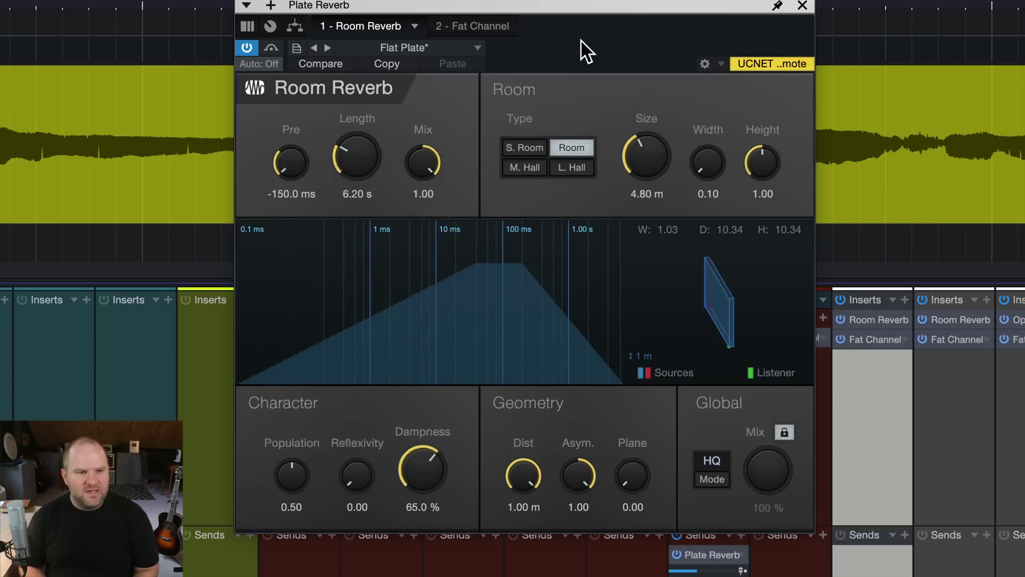
drag(553, 28, 368, 22)
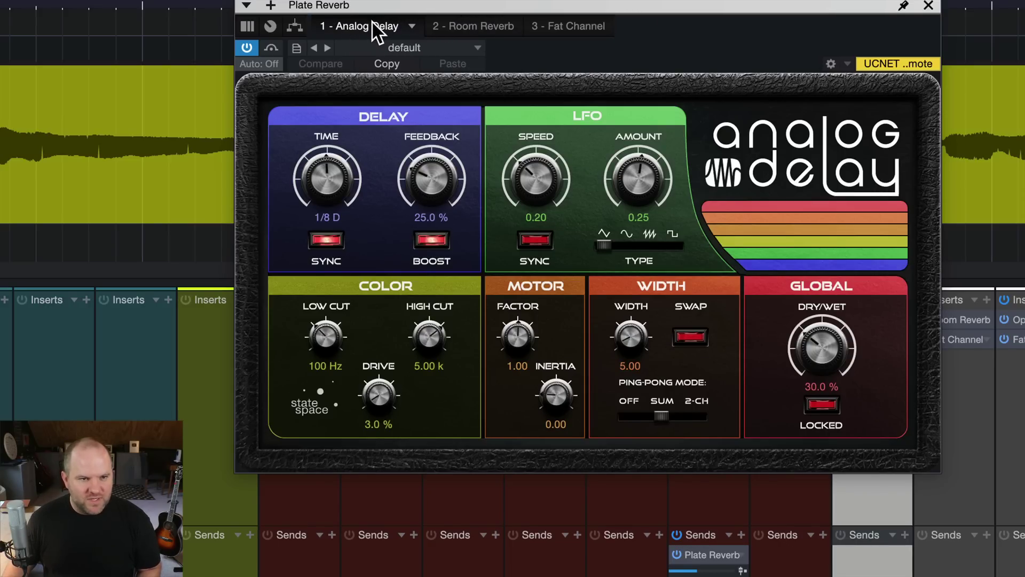
click(486, 29)
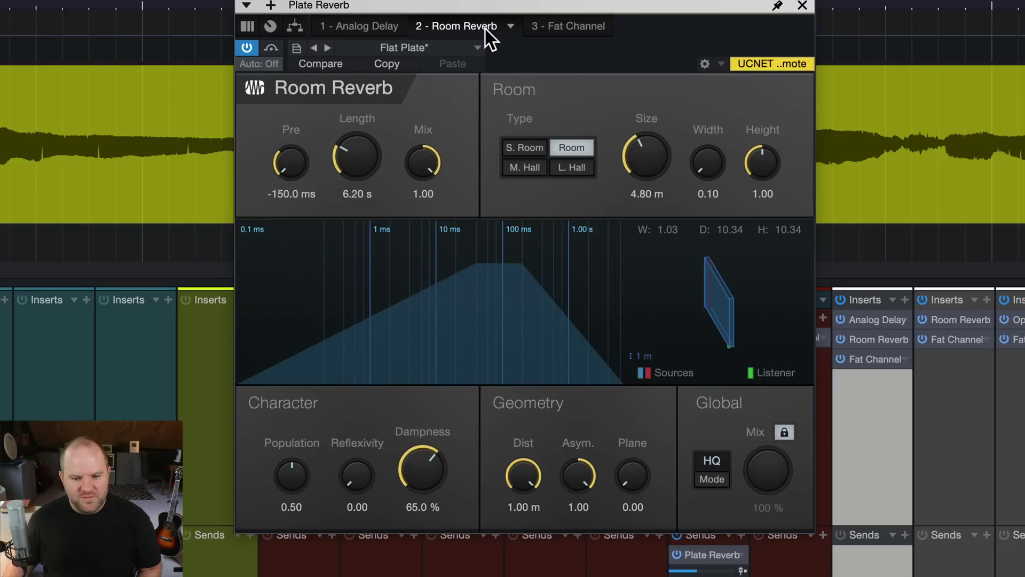
click(374, 29)
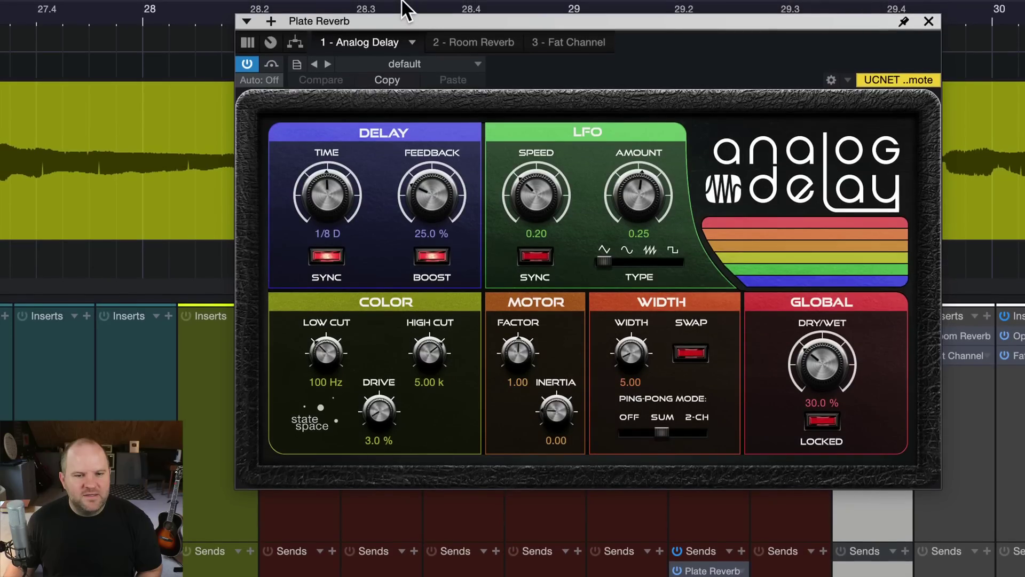
click(327, 234)
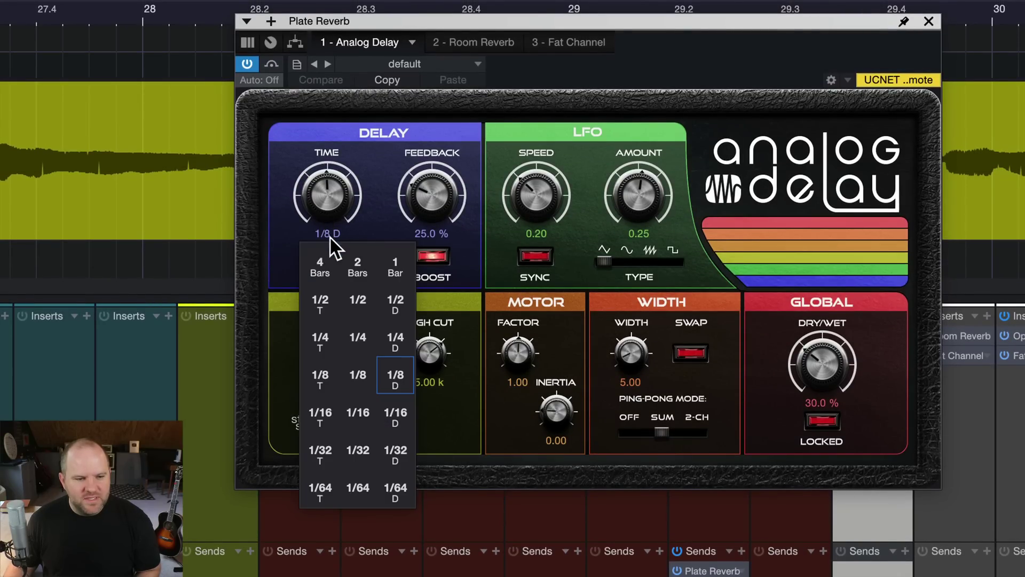
Set the Analog Delay to 1/4 time, 33% feedback and 100% dry/wet
click(372, 345)
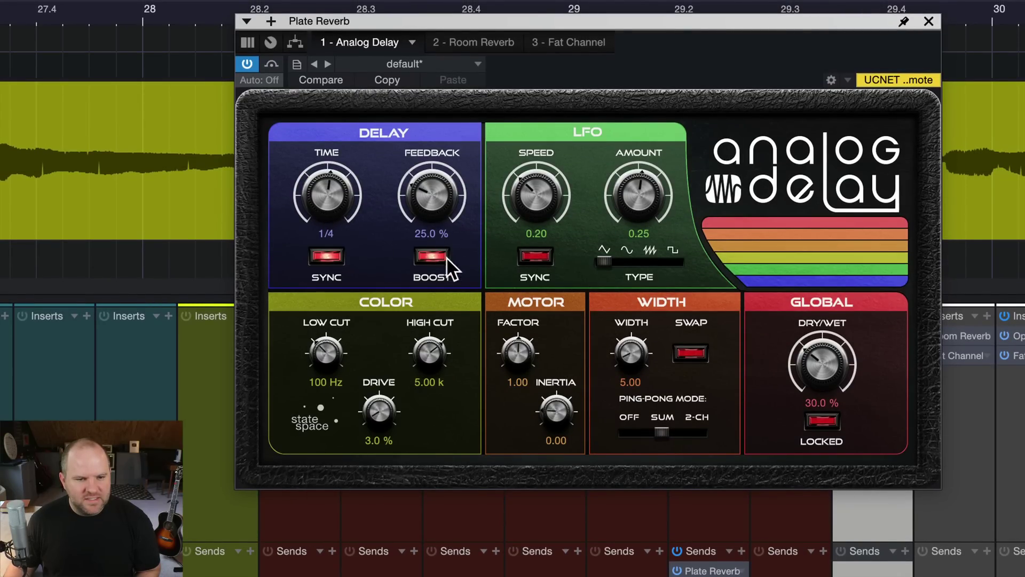
drag(426, 193, 423, 171)
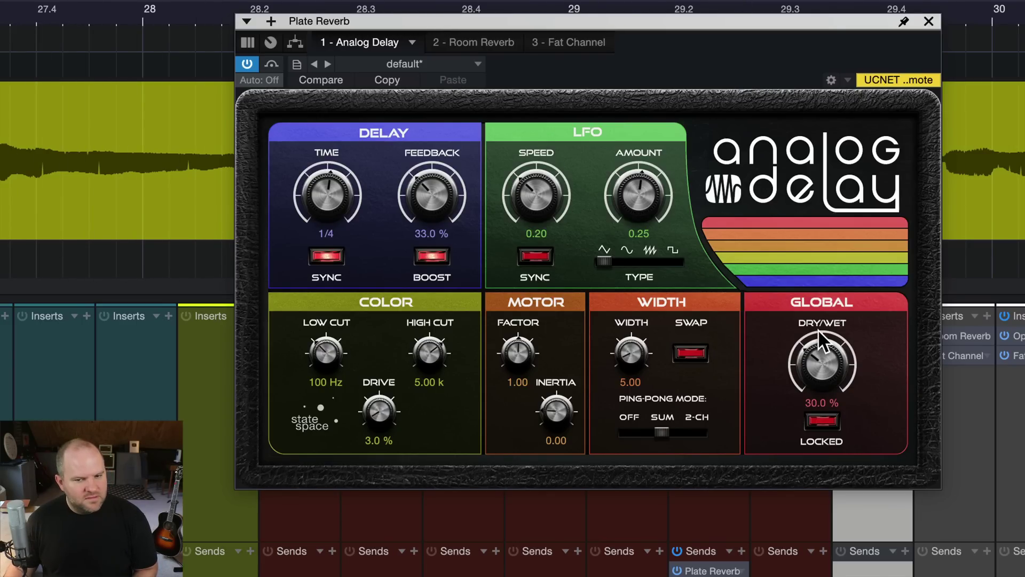
drag(821, 340, 775, 321)
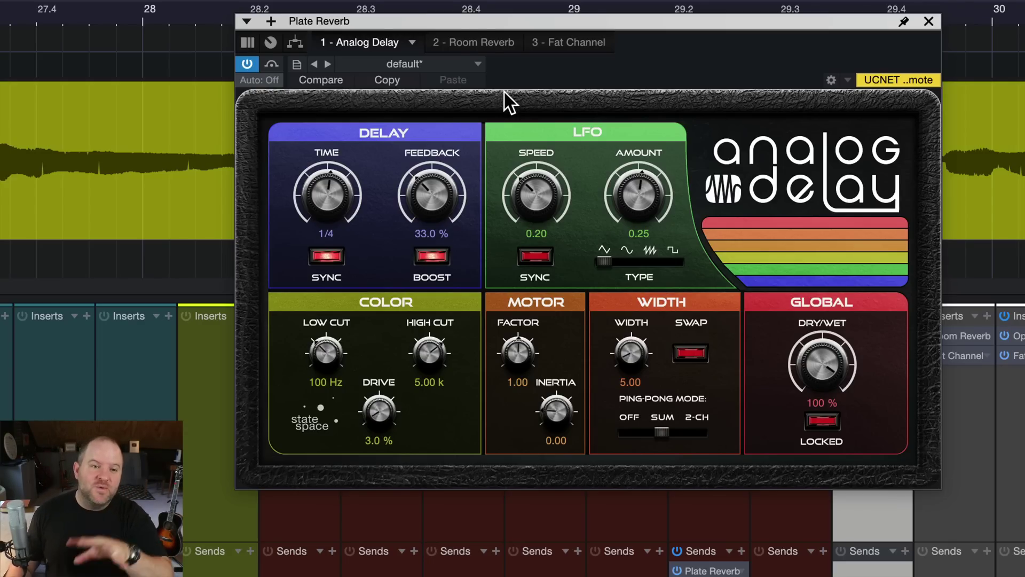
Retune the first Analog Delay to 40% feedback, width 100 and 45% dry/wet
drag(820, 361, 825, 461)
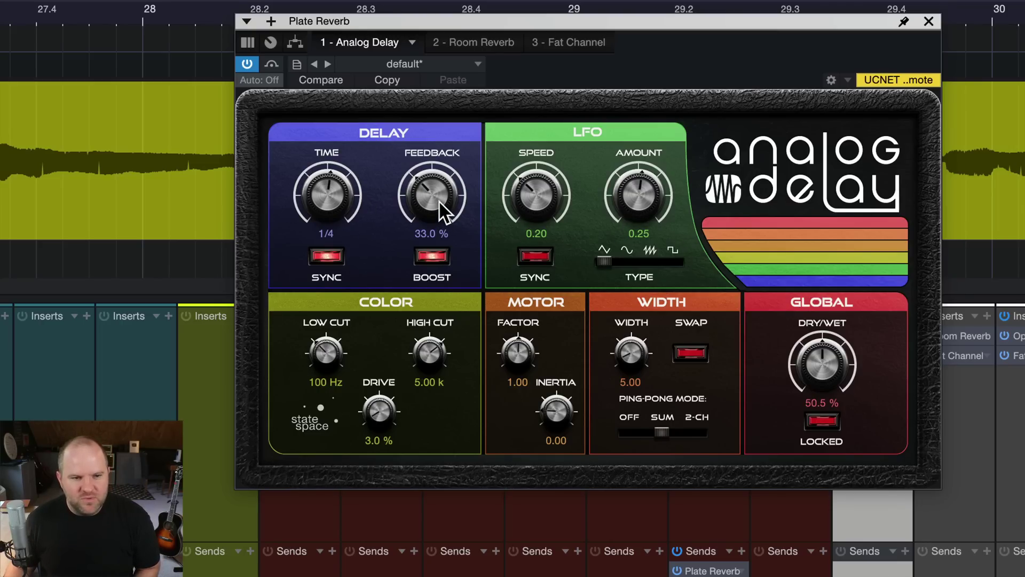
drag(441, 202, 423, 194)
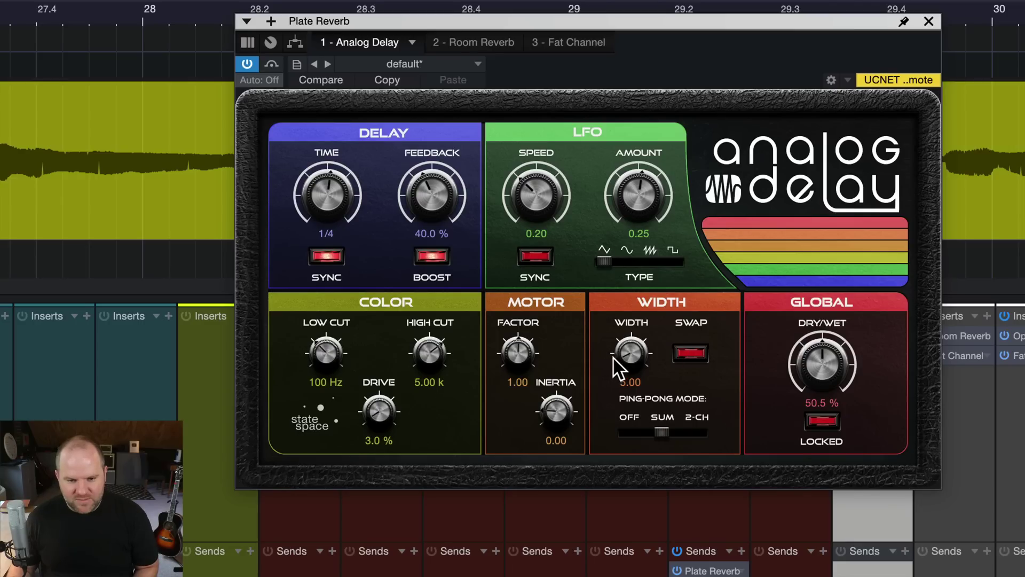
drag(614, 359, 625, 251)
drag(639, 349, 641, 285)
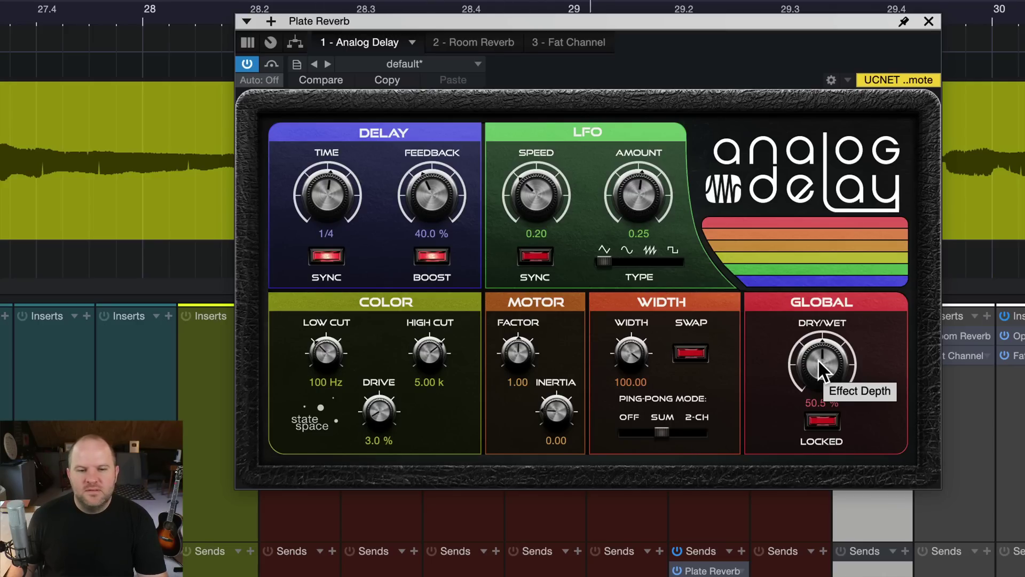
drag(818, 359, 806, 361)
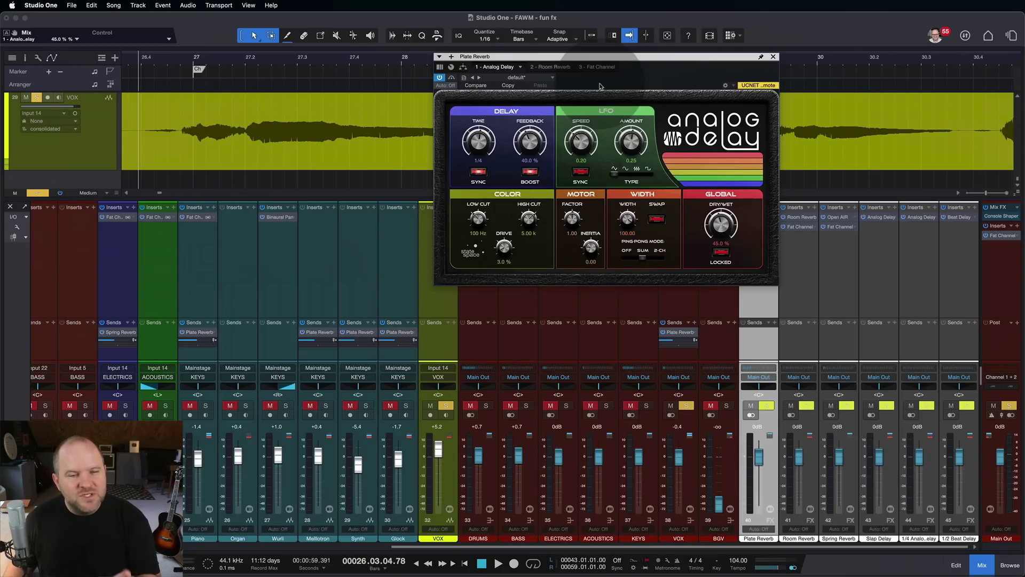
Insert a second Analog Delay at the end of Plate Reverb's chain
drag(592, 61, 495, 64)
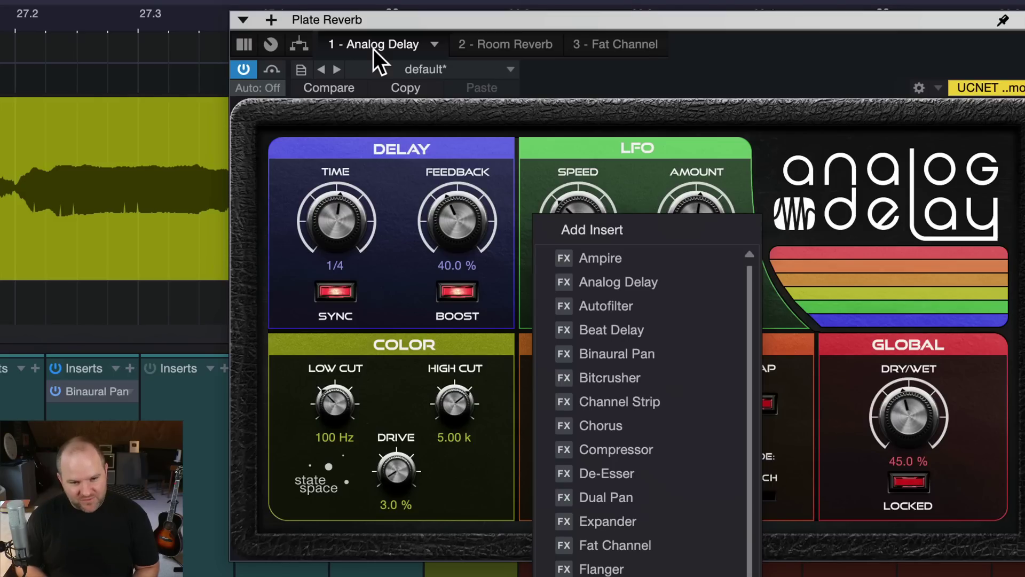
key(Down)
key(Down)
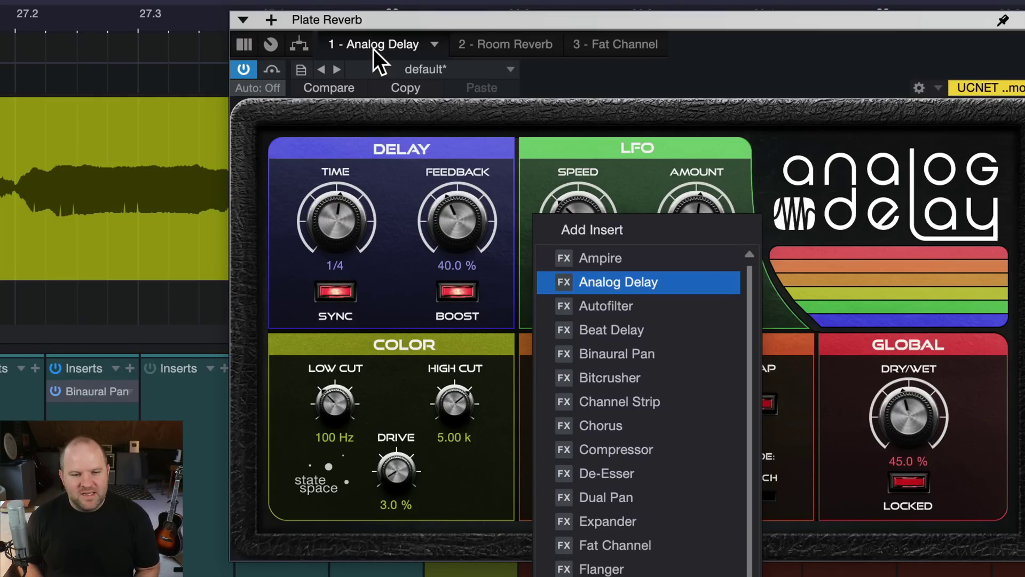
key(Return)
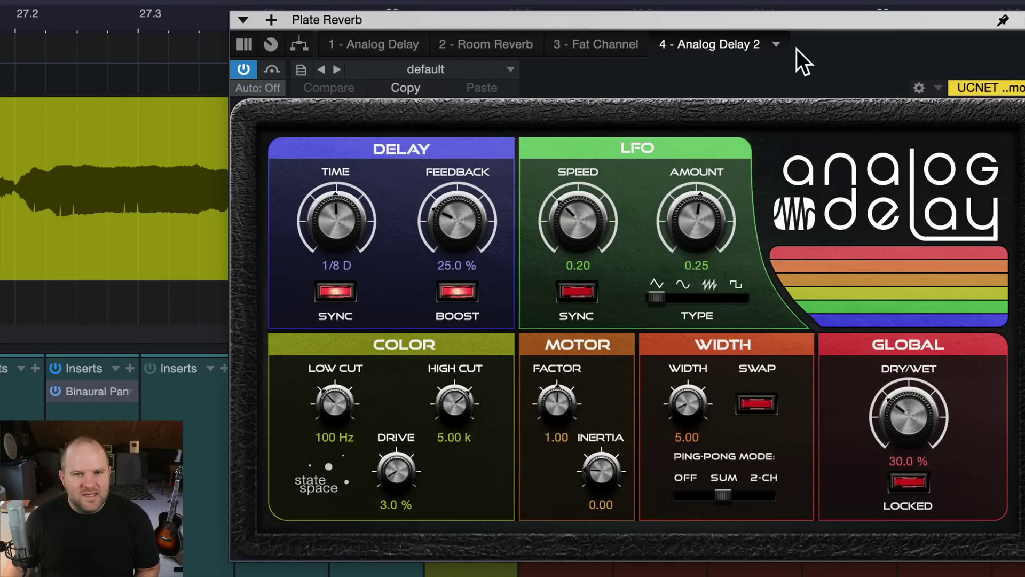
Move Analog Delay 2 to the front and set 1/16 time, 67.5% feedback and width 100
drag(731, 44, 344, 51)
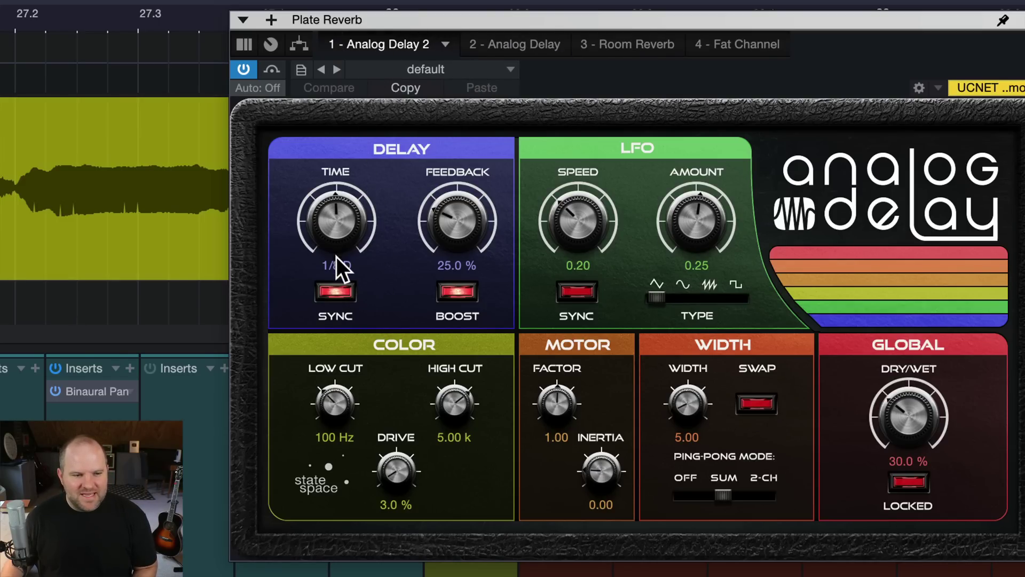
click(337, 288)
click(339, 291)
drag(339, 217, 361, 315)
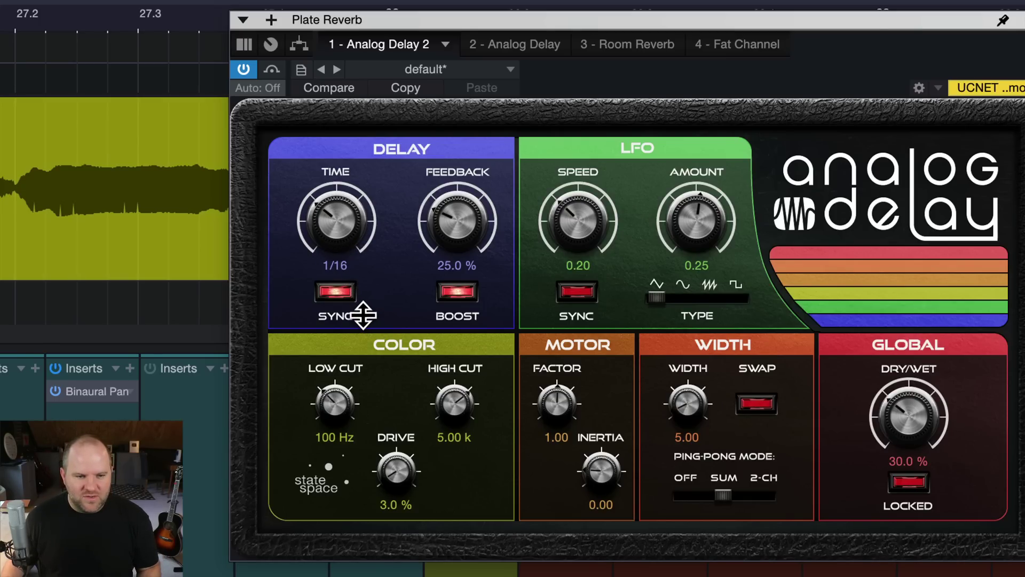
drag(450, 267, 451, 156)
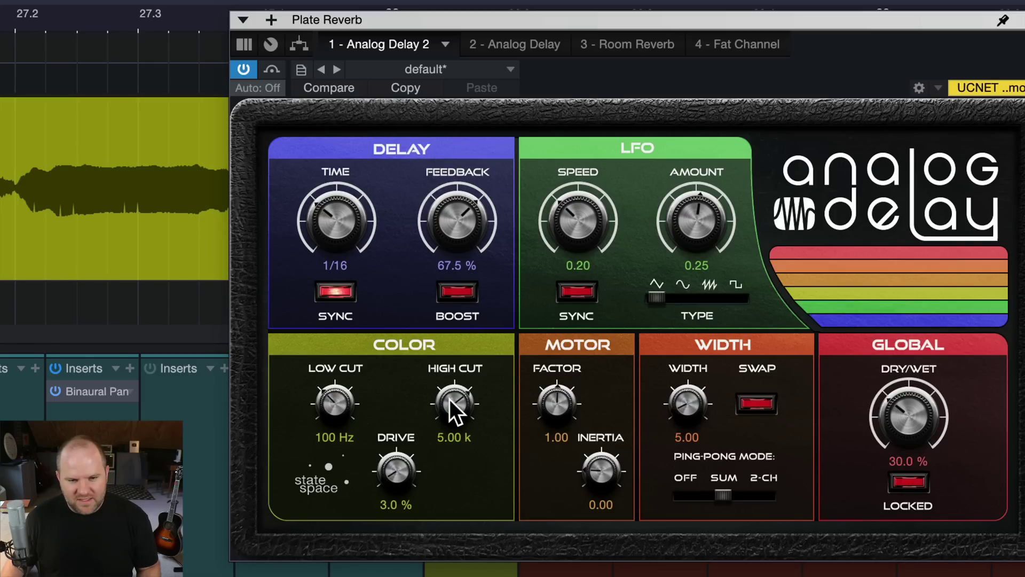
drag(691, 412, 701, 199)
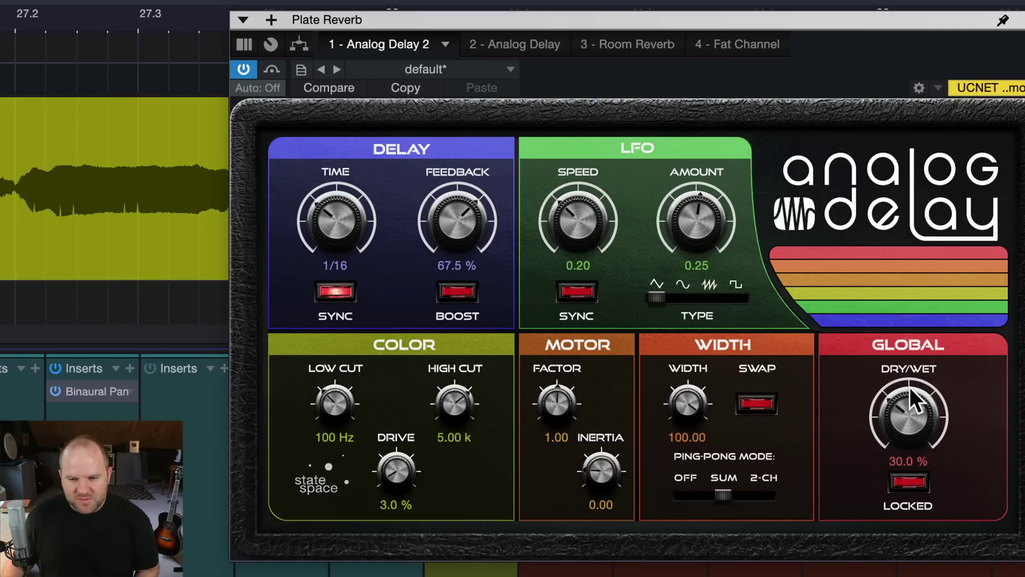
Raise Analog Delay 2's dry/wet mix to about 51.5%
drag(910, 420, 900, 360)
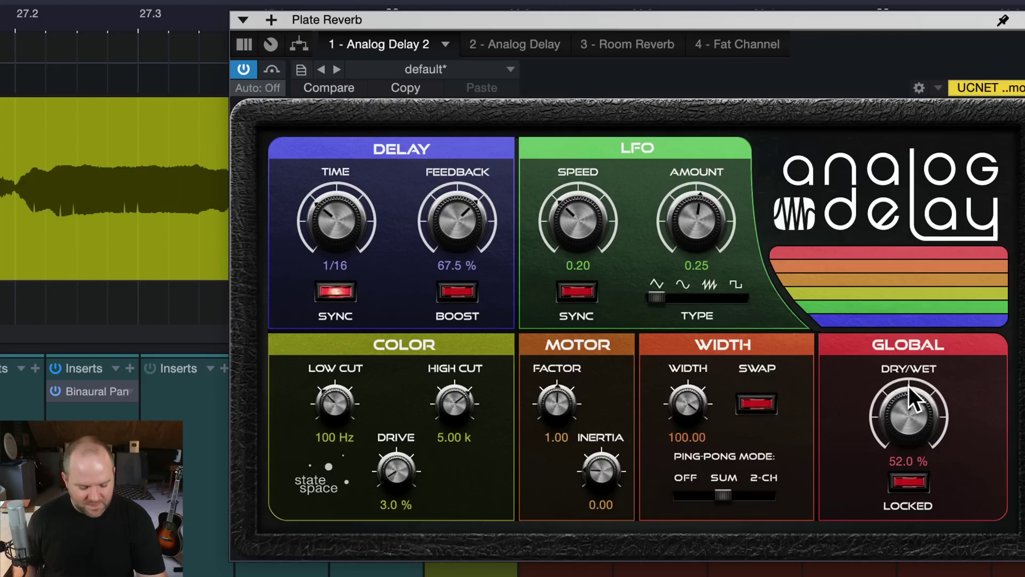
drag(909, 405, 909, 405)
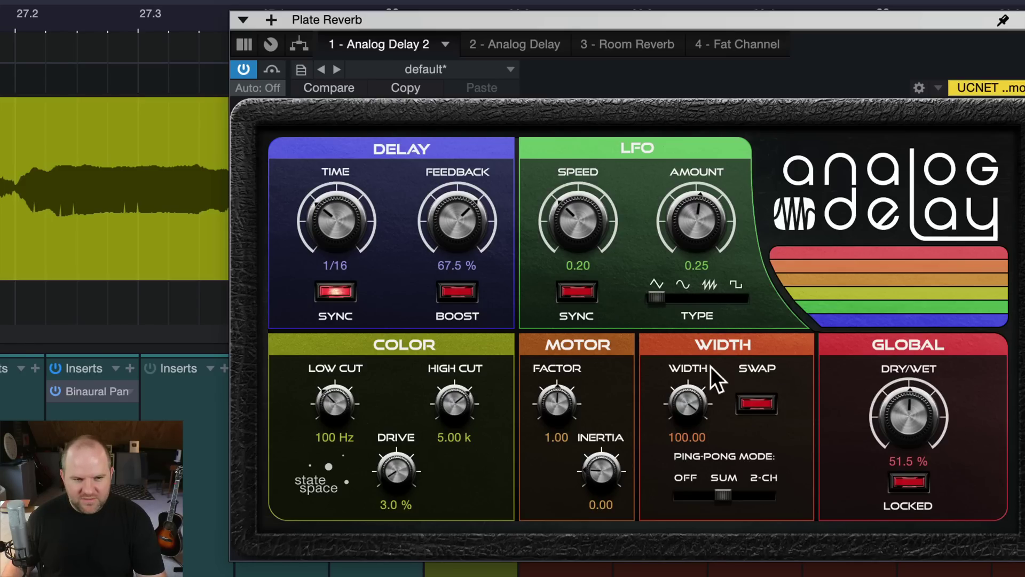
scroll(470, 257, up, 2)
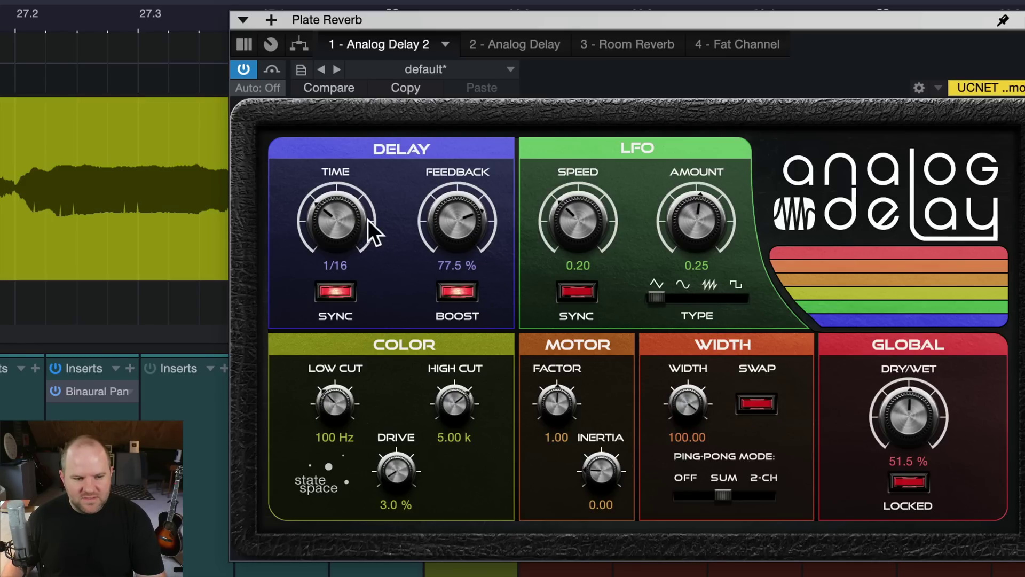
Bring Analog Delay 2's feedback down to 50.5% and its low cut up to 471 Hz
drag(462, 228, 460, 223)
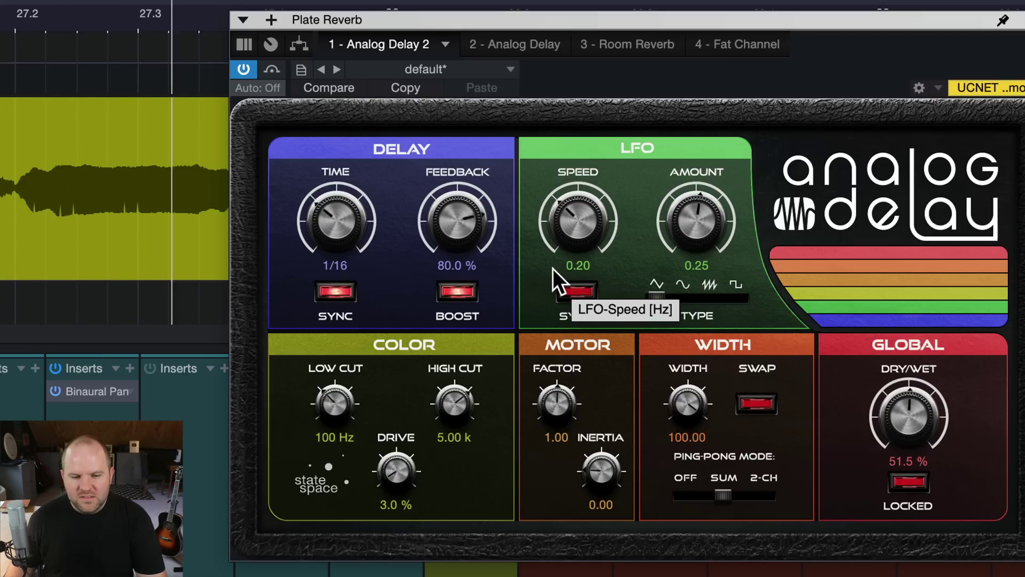
drag(462, 219, 463, 278)
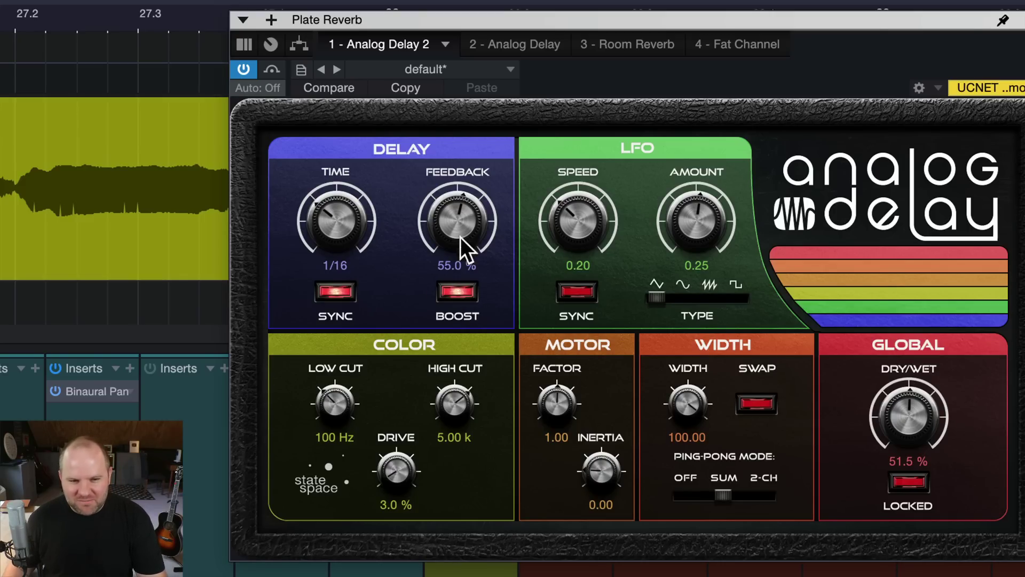
drag(461, 216, 459, 240)
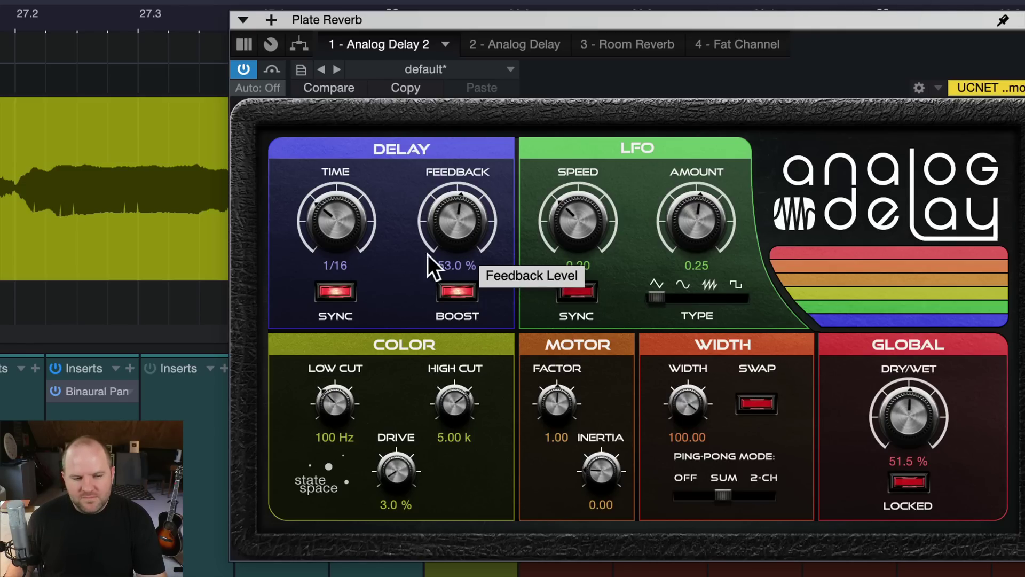
drag(338, 395, 336, 339)
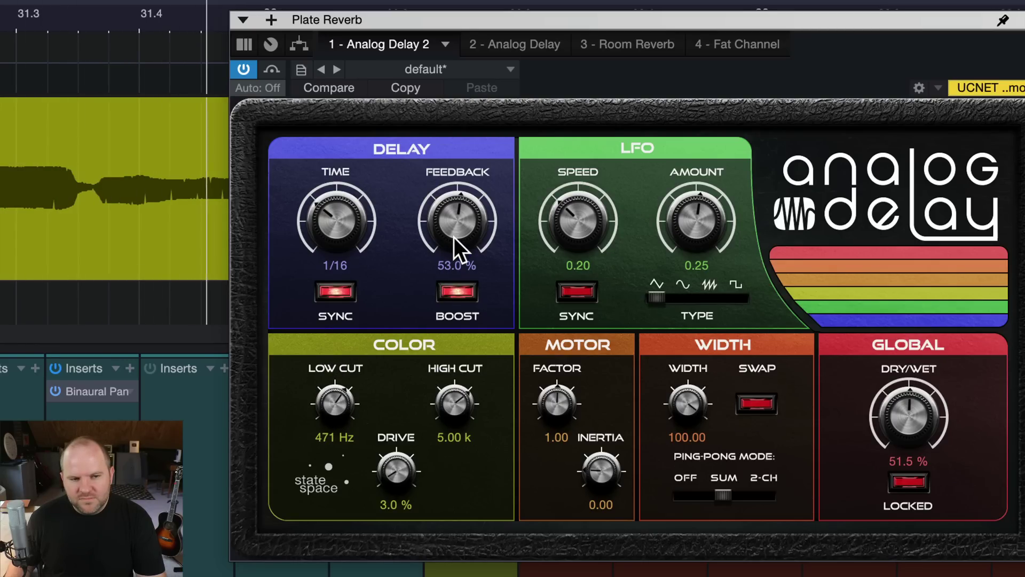
drag(458, 247, 453, 243)
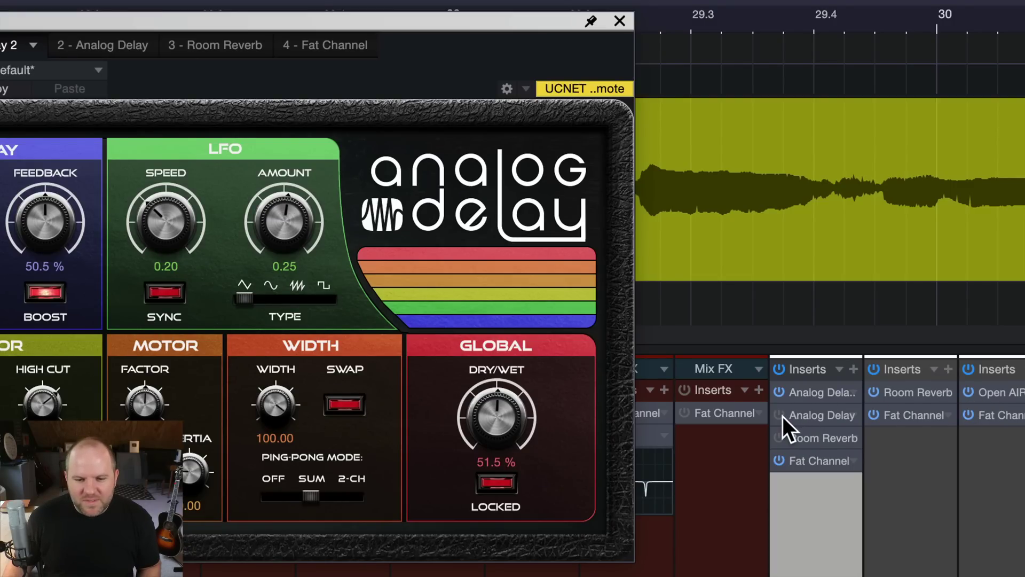
Re-enable the bypassed Analog Delay 2, stop playback, and view the Fat Channel
click(780, 416)
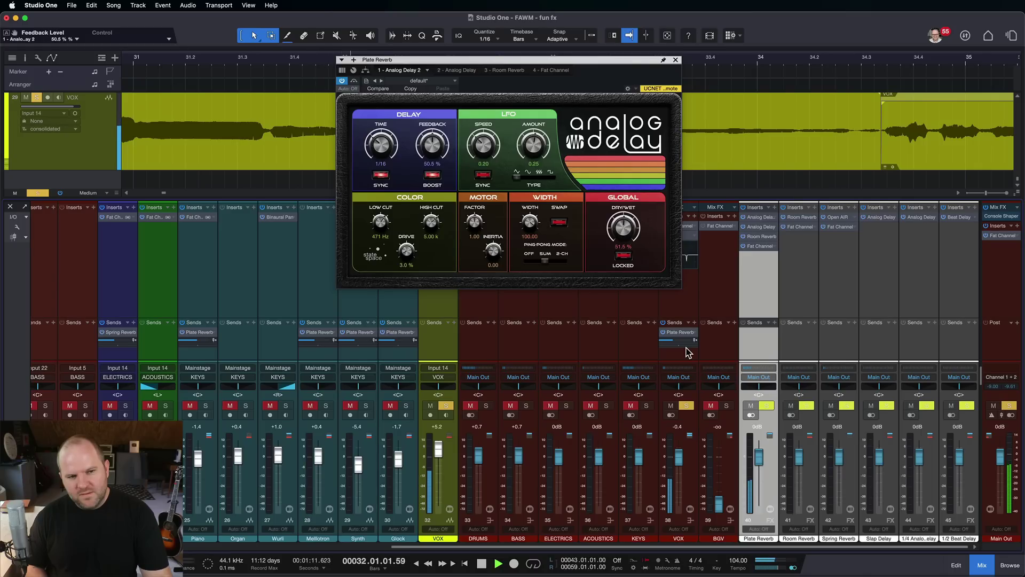
key(space)
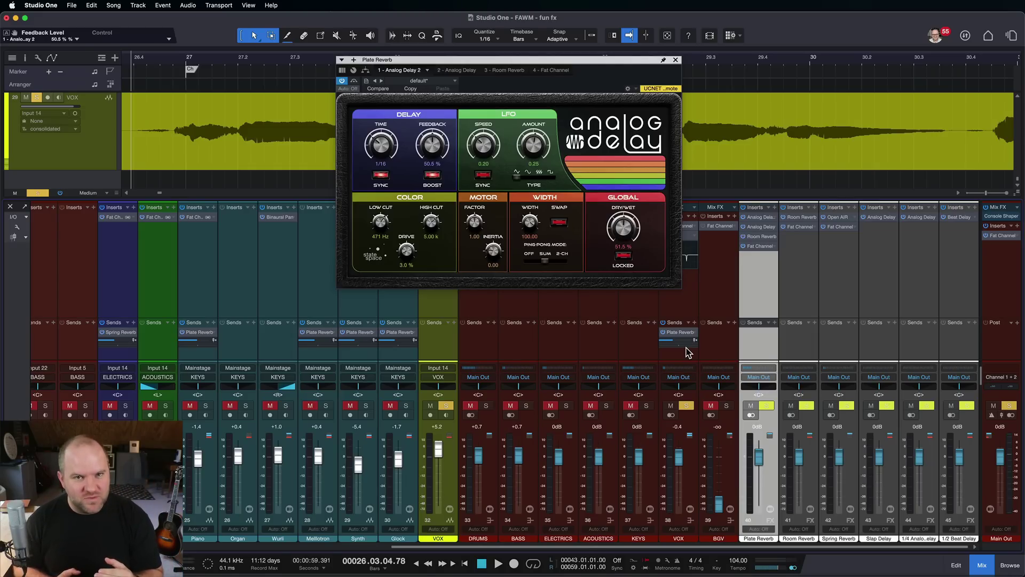
click(760, 246)
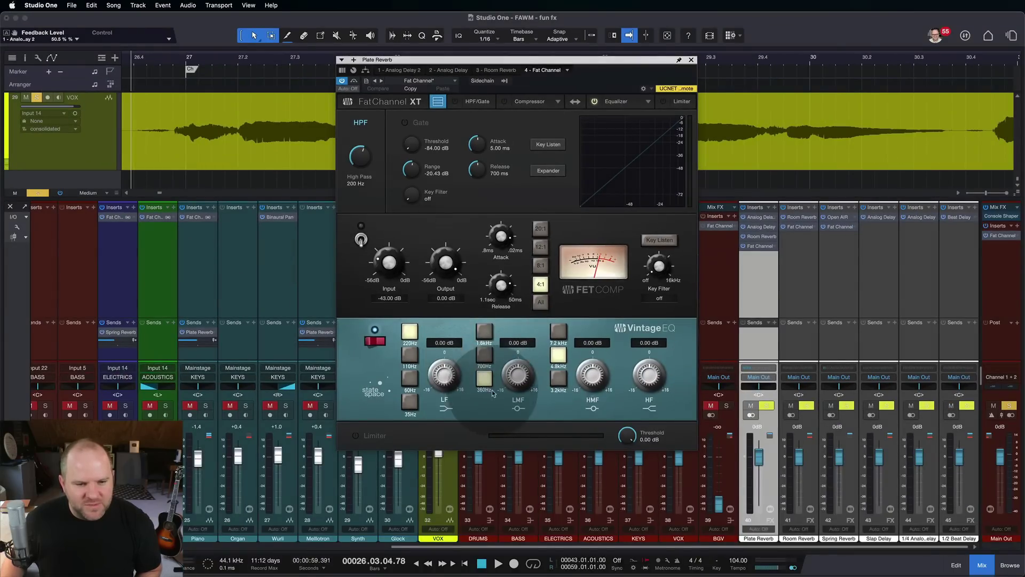
Reopen Plate Reverb's insert window and show its effect-chain routing view
click(691, 60)
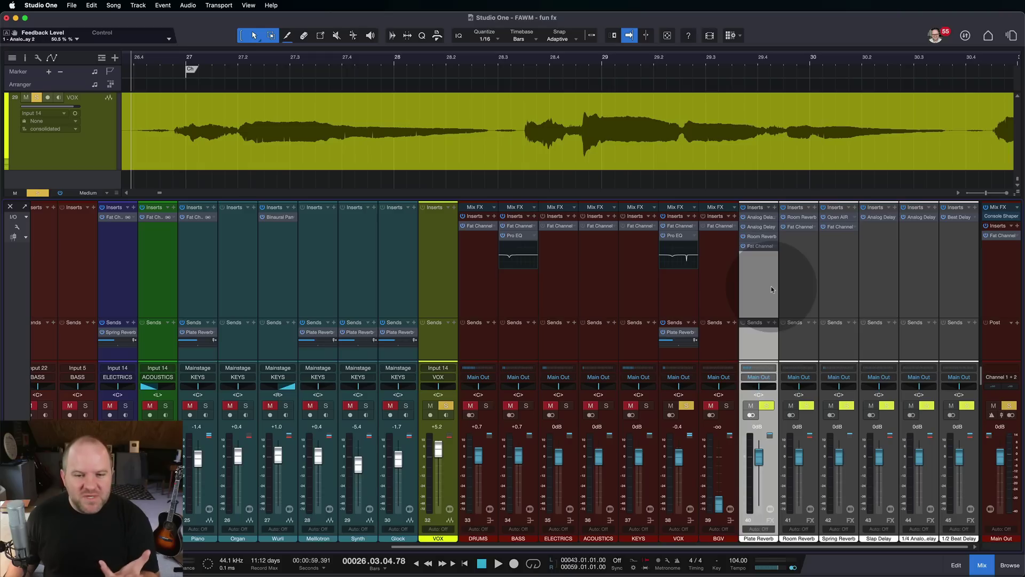
click(759, 217)
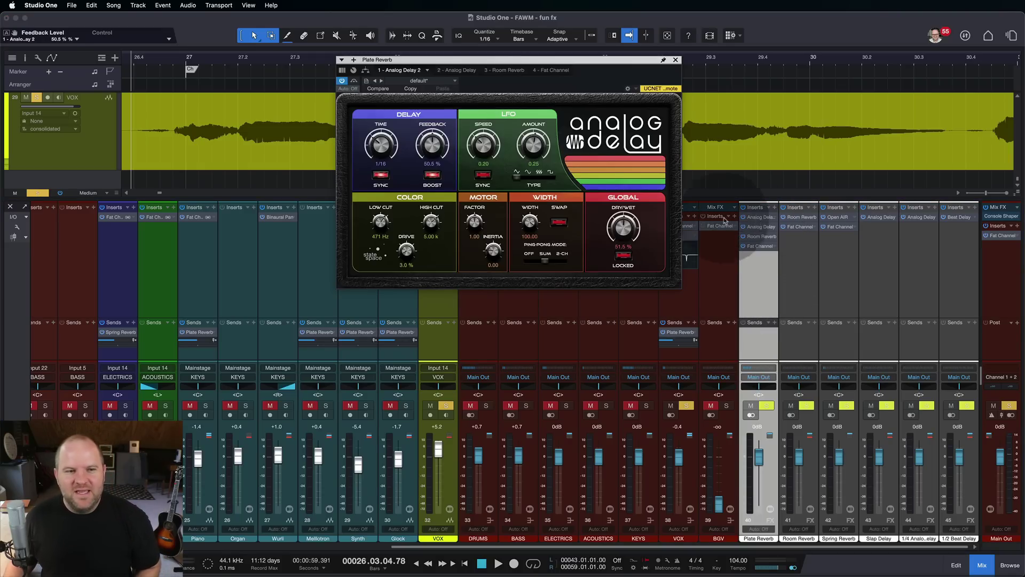
click(365, 69)
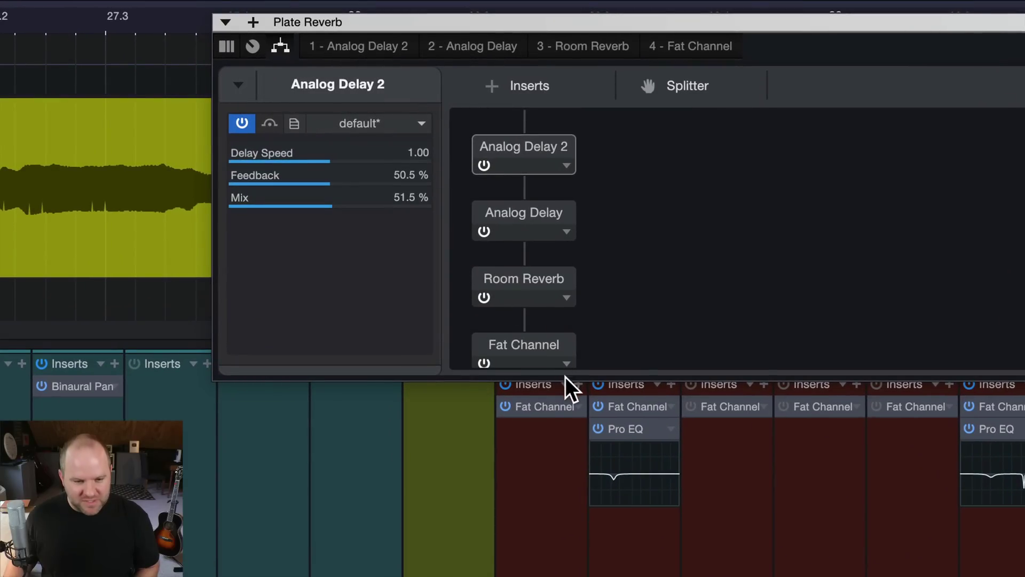
Enlarge the routing window and place a 2-split Channel Split Splitter at the chain's top
drag(565, 377, 587, 534)
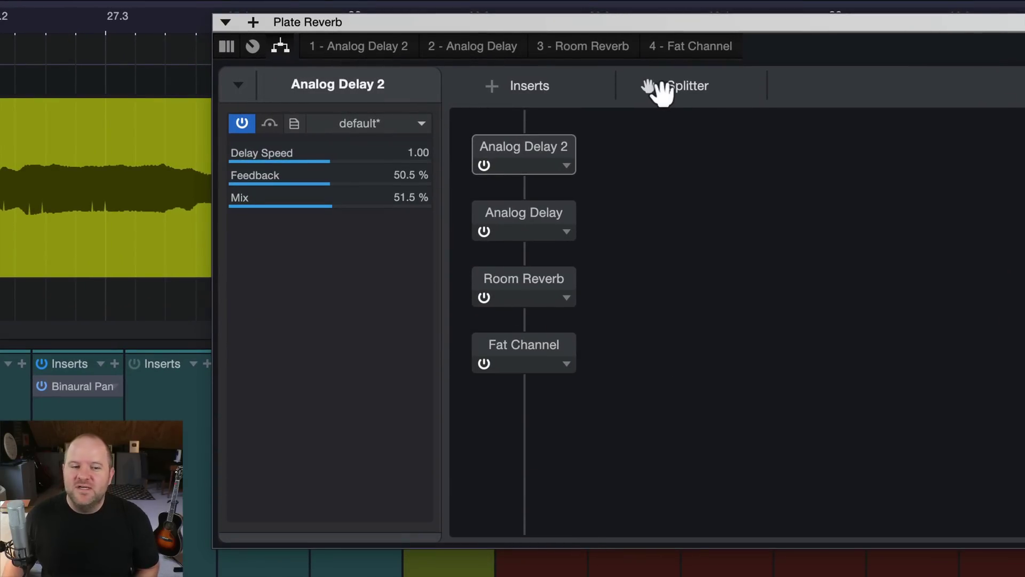
drag(661, 92, 526, 124)
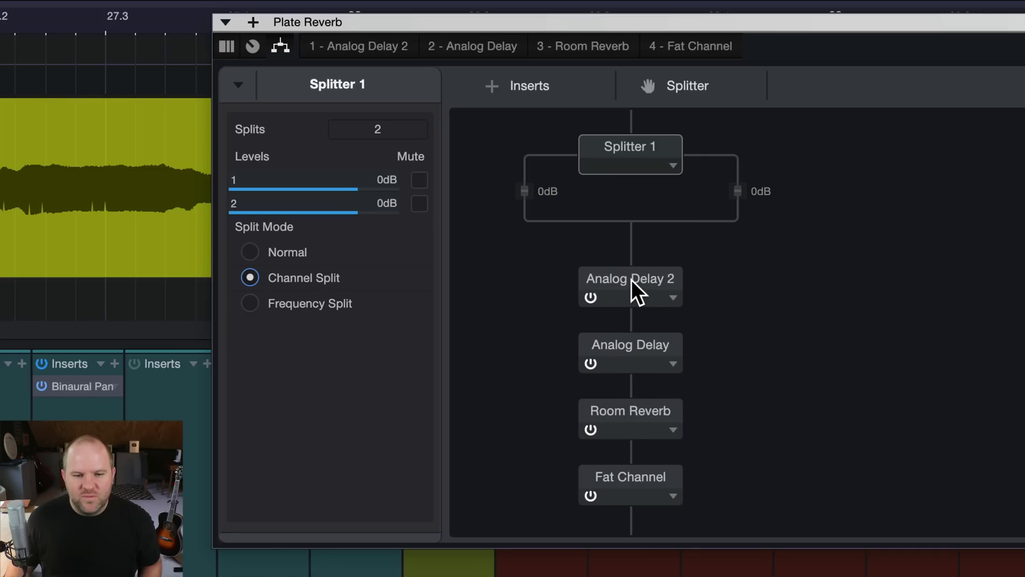
Place Analog Delay 2 on the splitter's right branch and Analog Delay on the left, and bypass Room Reverb
drag(631, 280, 738, 182)
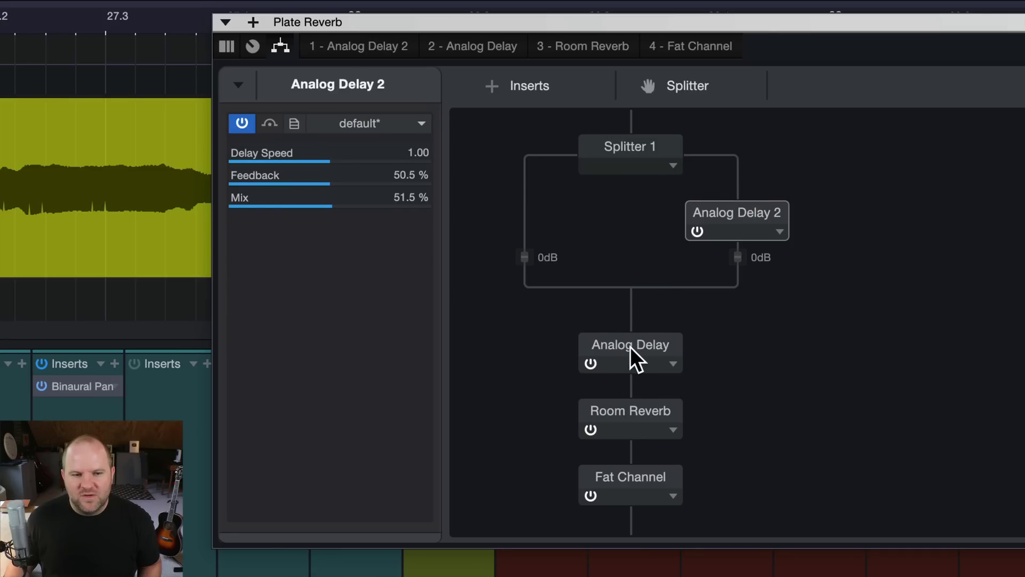
drag(630, 347, 517, 220)
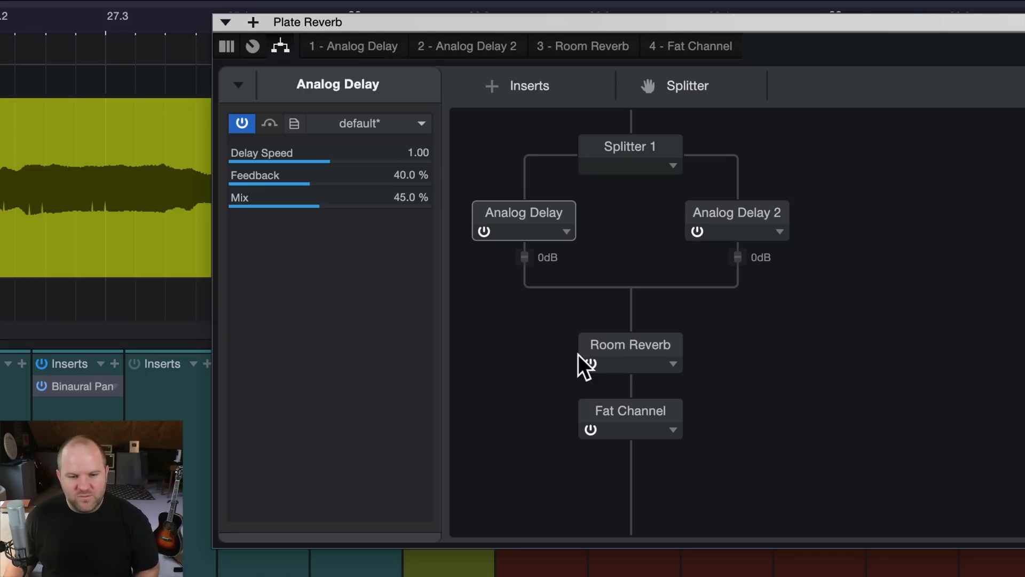
click(590, 364)
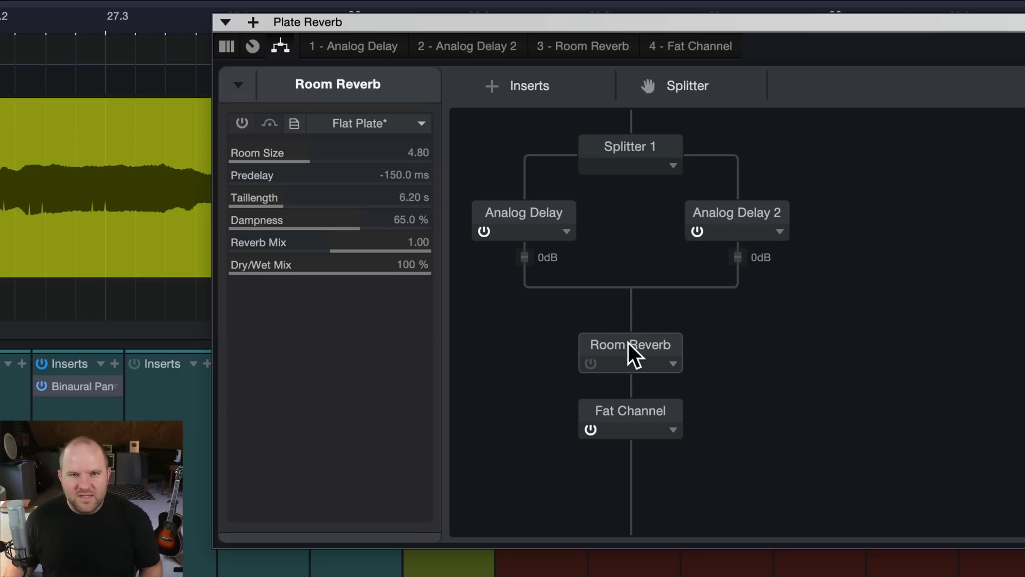
Lengthen Analog Delay 2's time from 1/16 to 1/8 D and re-enable the Room Reverb
double_click(739, 208)
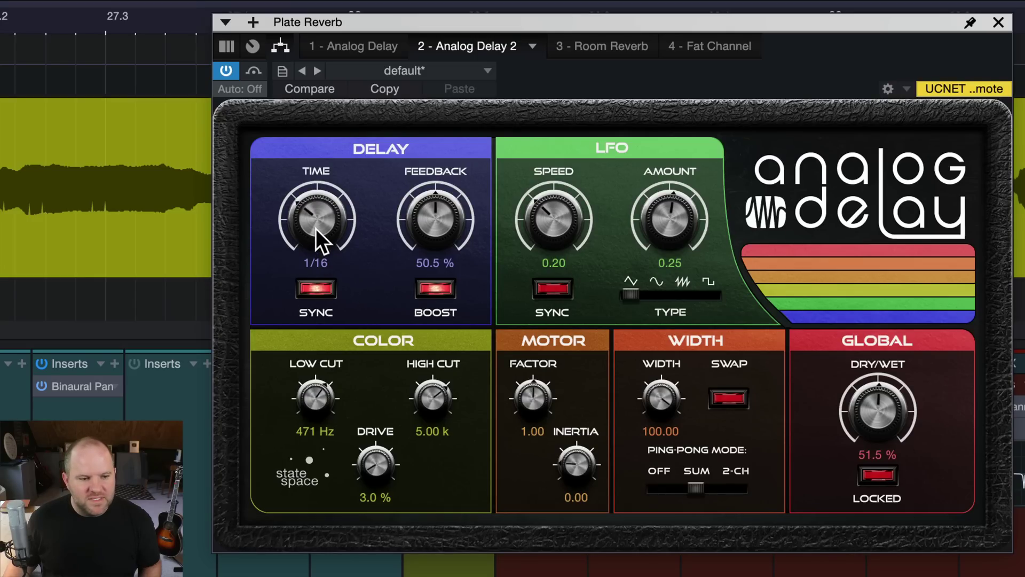
drag(315, 229, 315, 197)
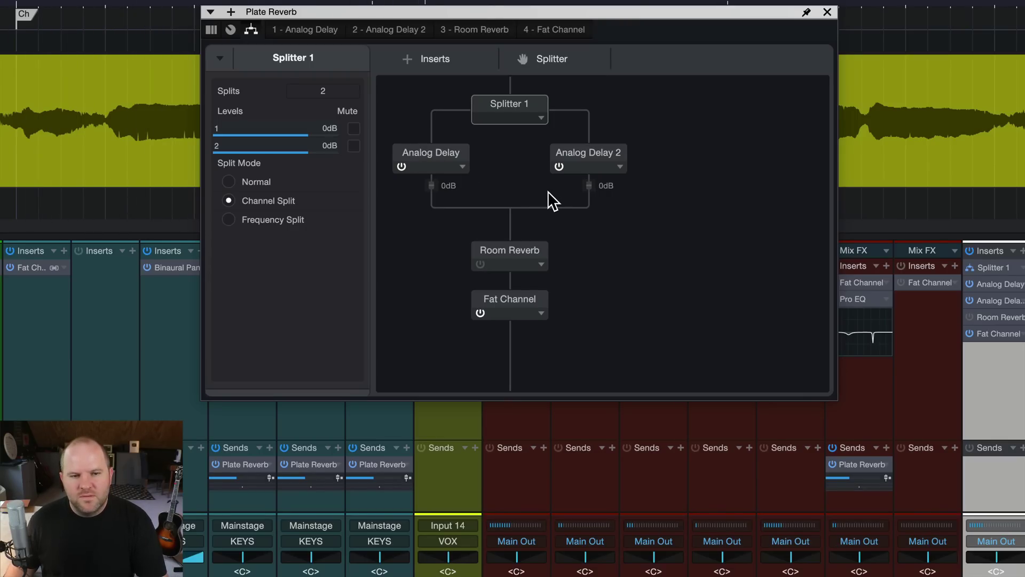
click(481, 264)
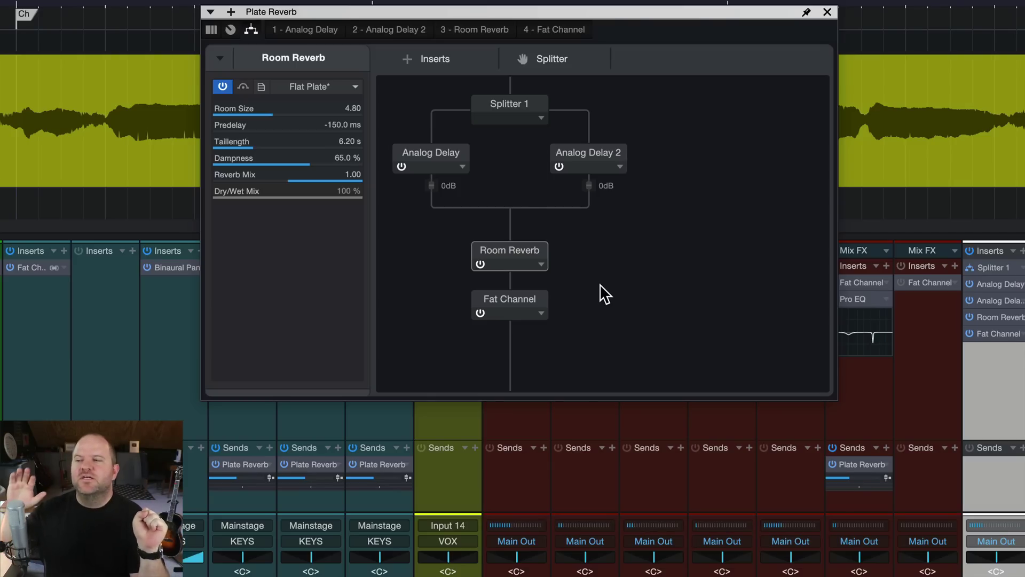
In Analog Delay 2's editor, turn Drive to 100 %, Low Cut to 339 Hz, and Feedback to 54.0 %
double_click(624, 150)
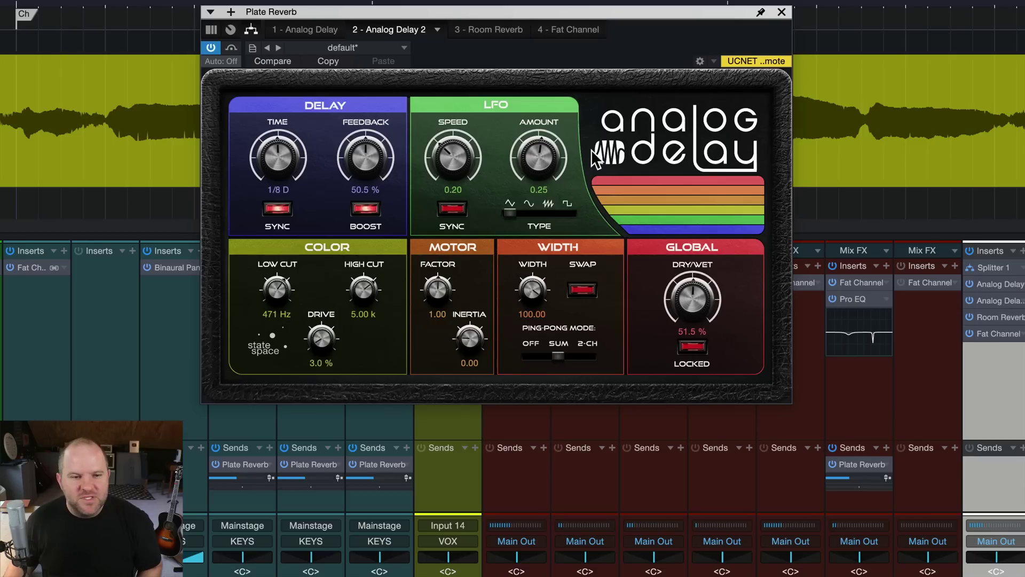
drag(323, 341, 324, 185)
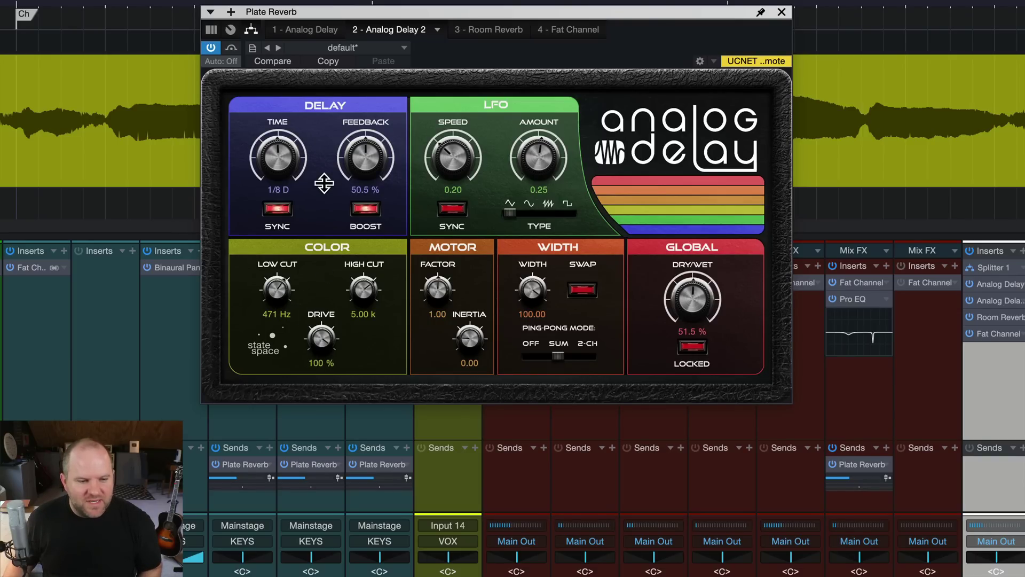
drag(278, 288, 277, 300)
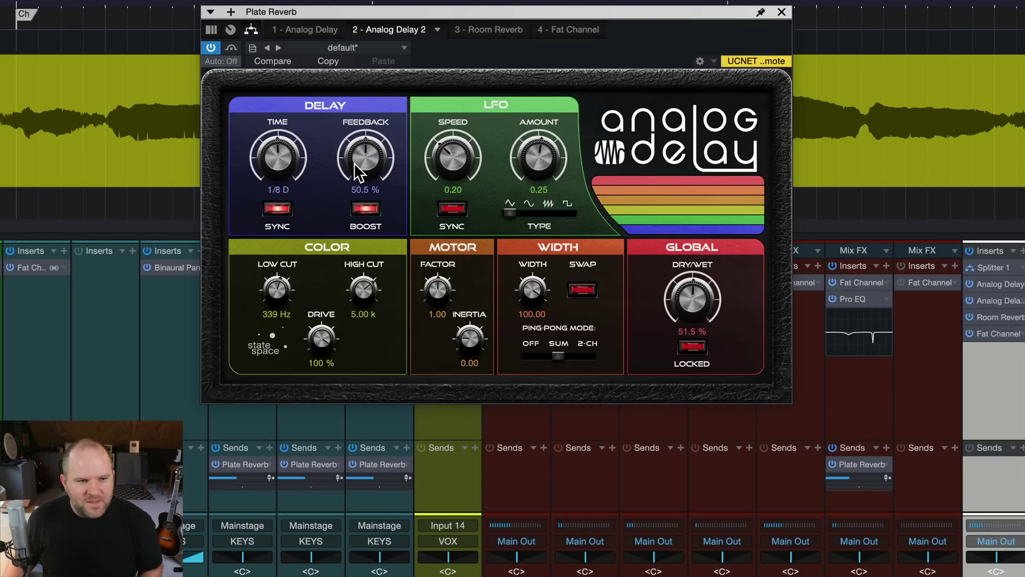
drag(366, 160, 365, 150)
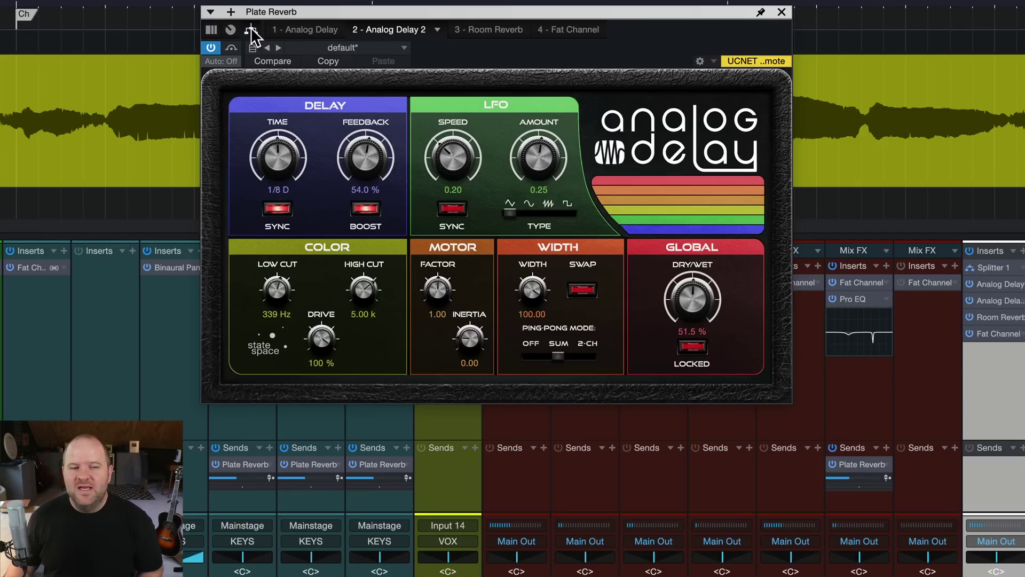
Insert an X-Trem tremolo, move it ahead of Fat Channel, and set its depth to about 42 %
click(977, 268)
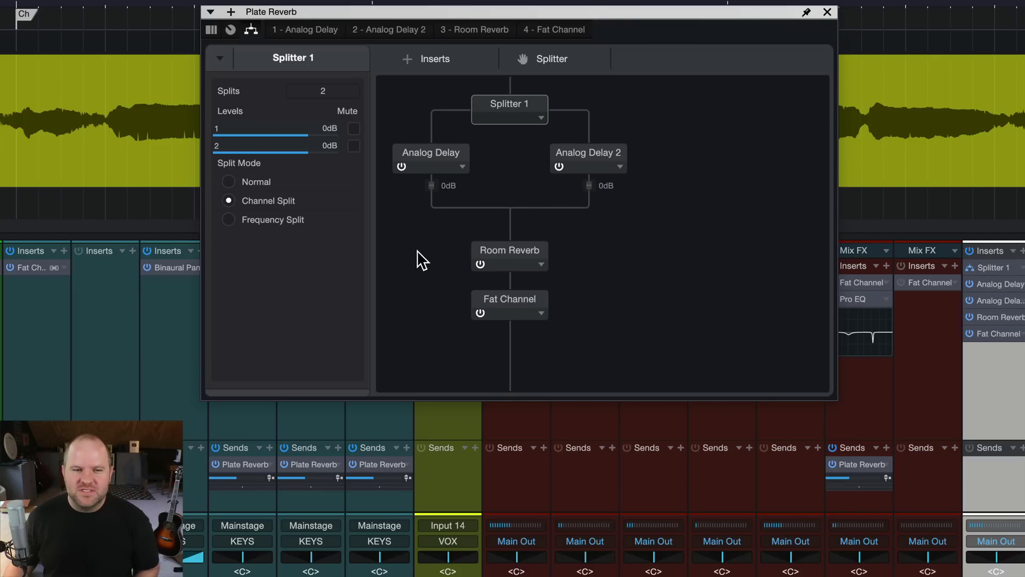
click(511, 249)
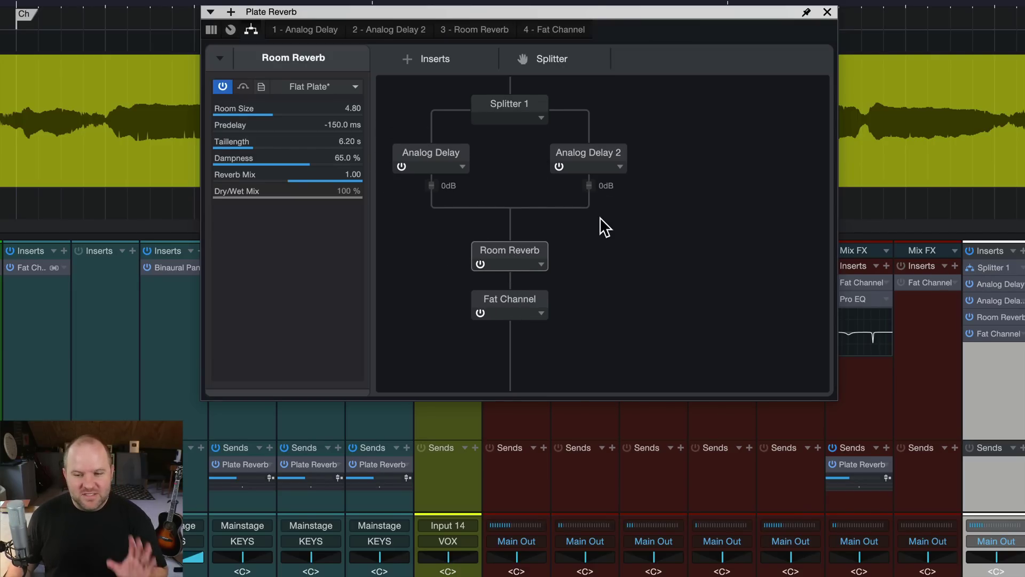
right_click(490, 310)
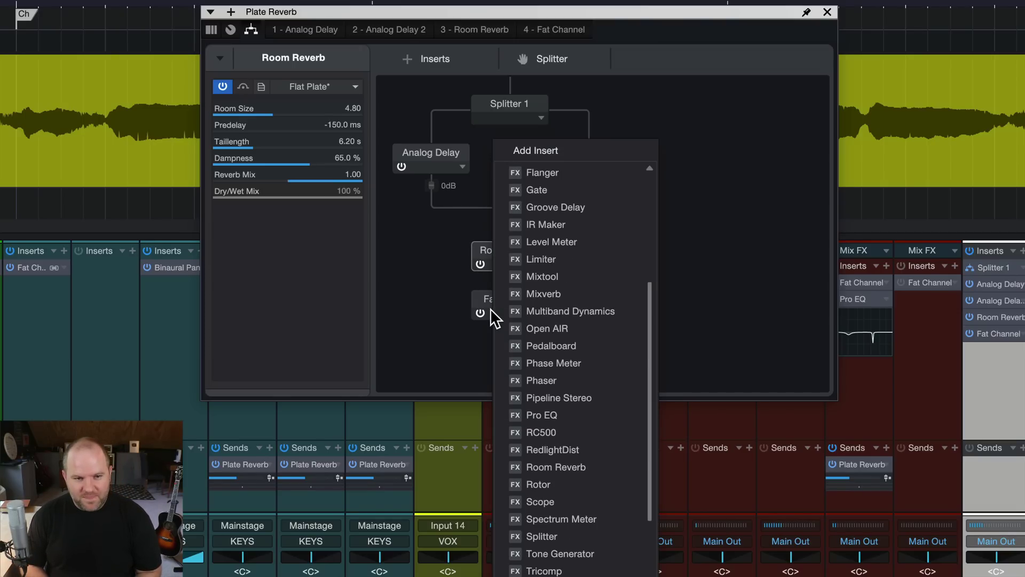
key(t)
key(r)
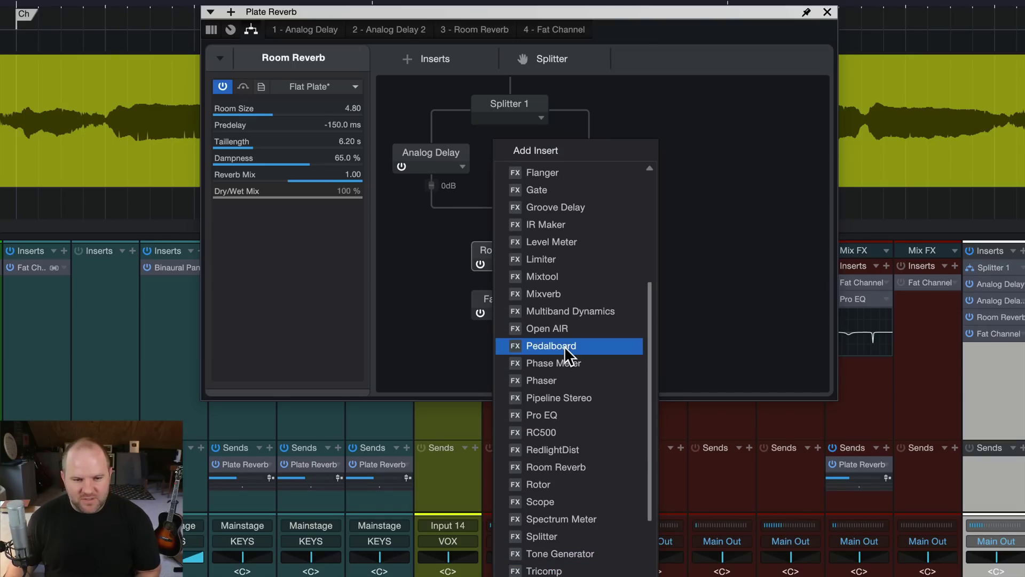
scroll(549, 379, down, 5)
click(584, 315)
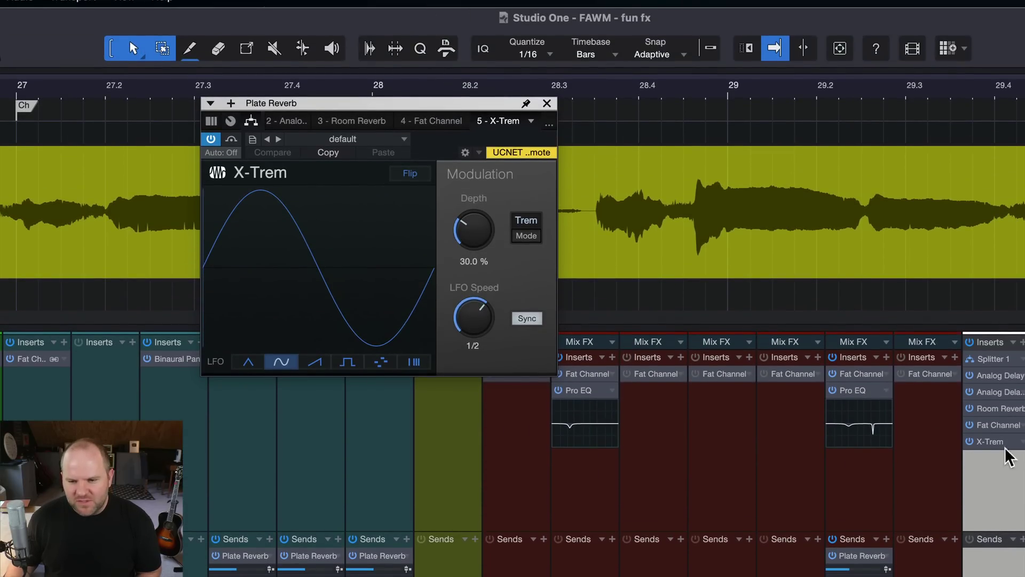
drag(991, 441, 994, 421)
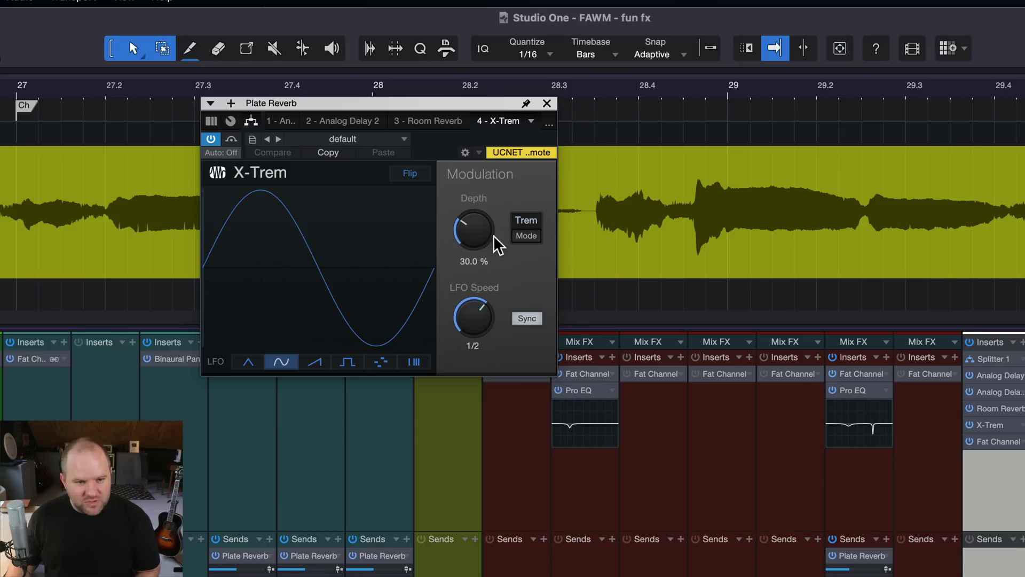
drag(473, 240, 475, 223)
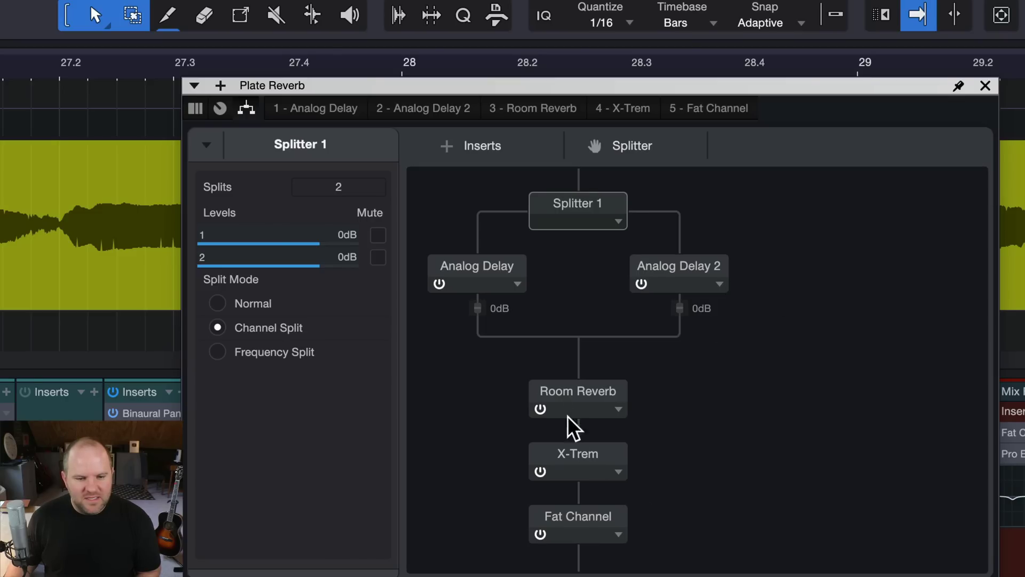
In X-Trem's editor, keep LFO tempo sync on and try a 1/4 speed with depth near 90 %
double_click(575, 455)
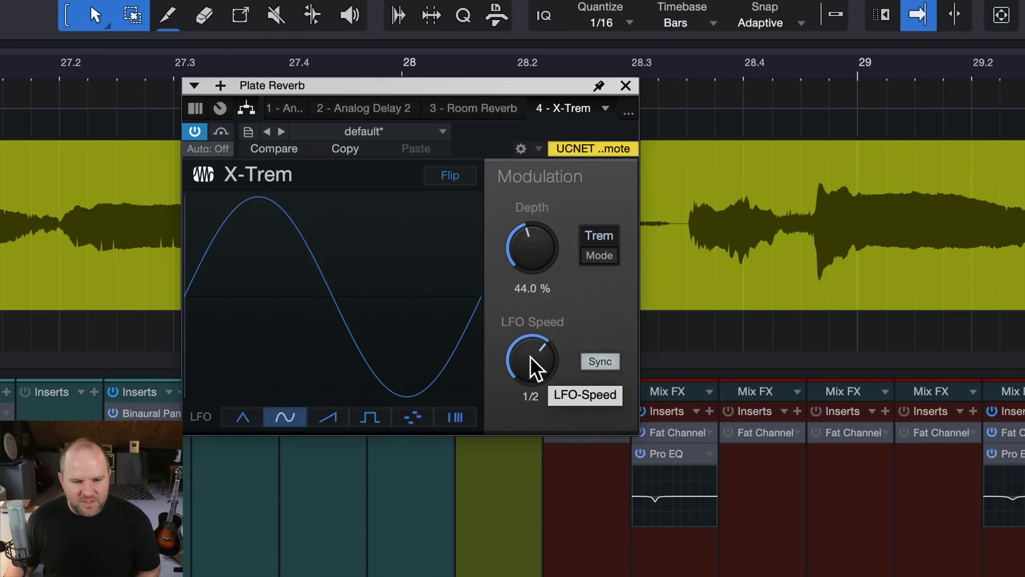
drag(530, 357, 529, 383)
click(604, 368)
click(604, 367)
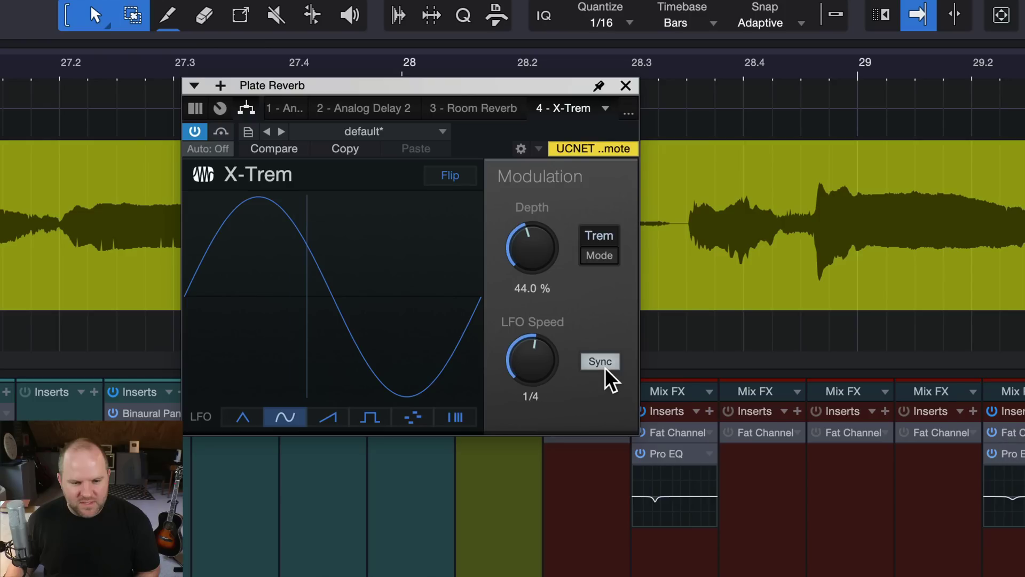
drag(520, 252, 533, 154)
drag(541, 259, 533, 263)
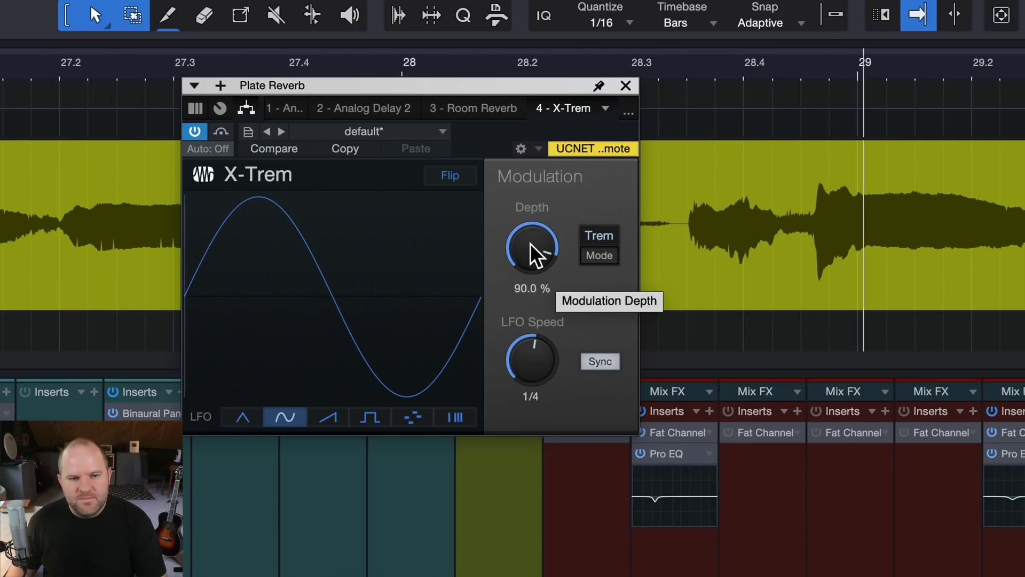
Settle the X-Trem LFO speed at 1/8 and bring the depth down to about 26.5 %
drag(537, 362, 553, 417)
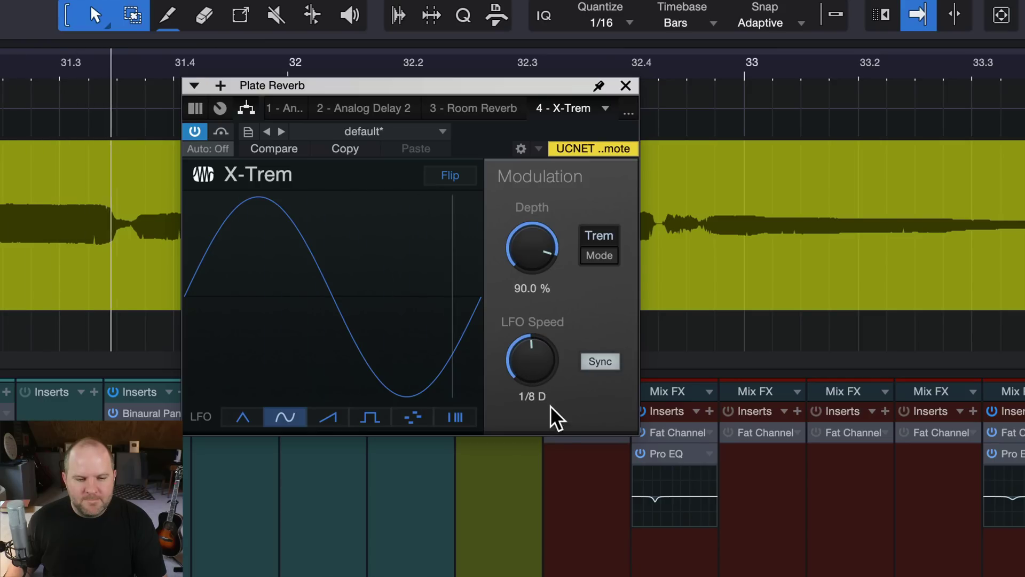
drag(550, 373, 545, 375)
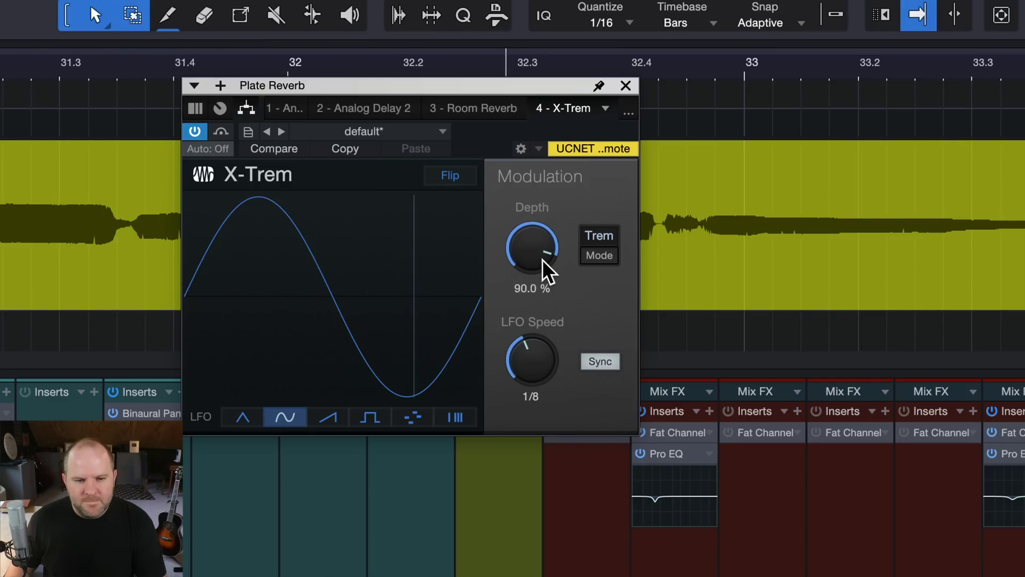
drag(545, 268, 540, 363)
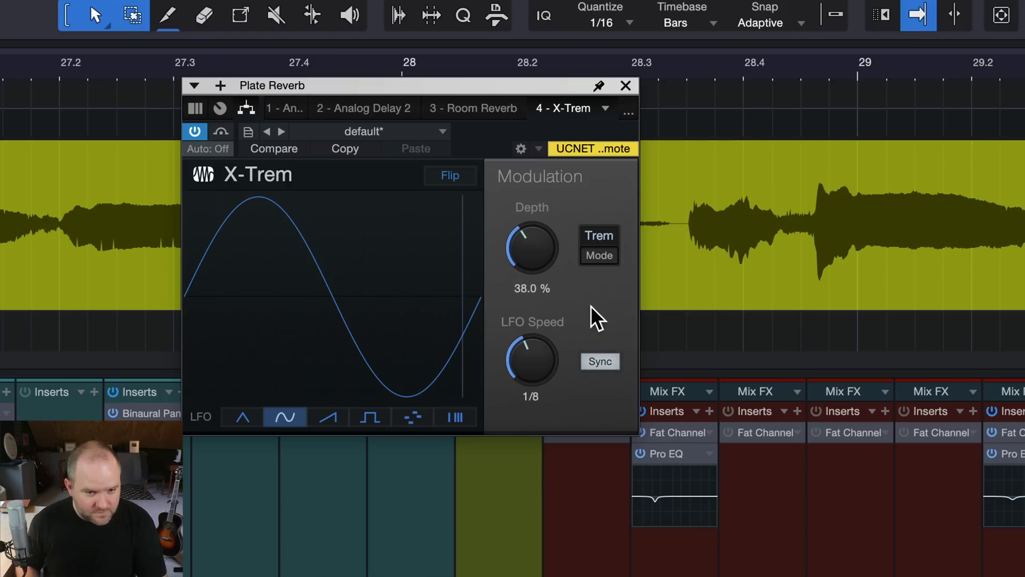
drag(546, 271, 531, 235)
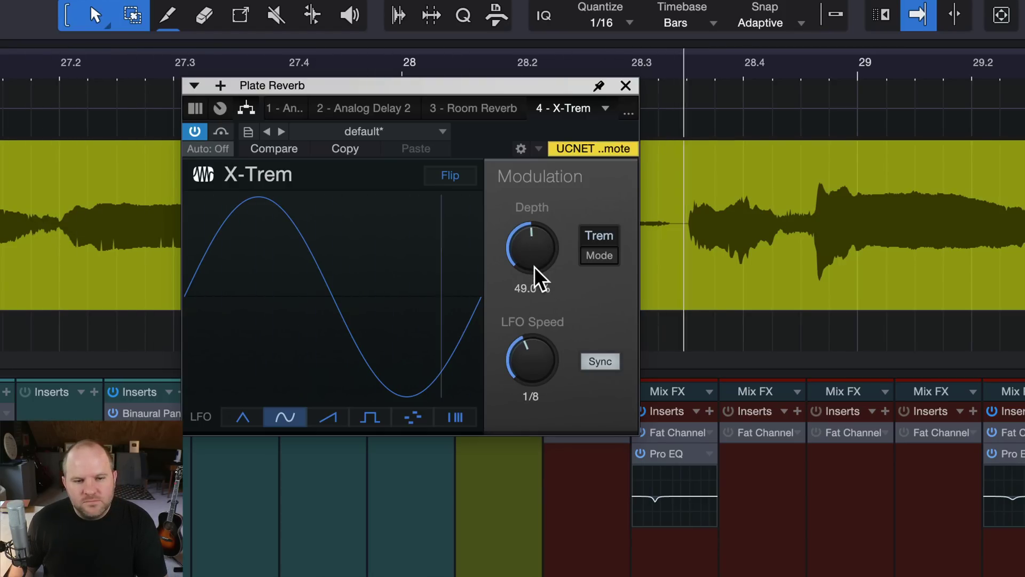
scroll(529, 260, down, 5)
drag(528, 260, 531, 304)
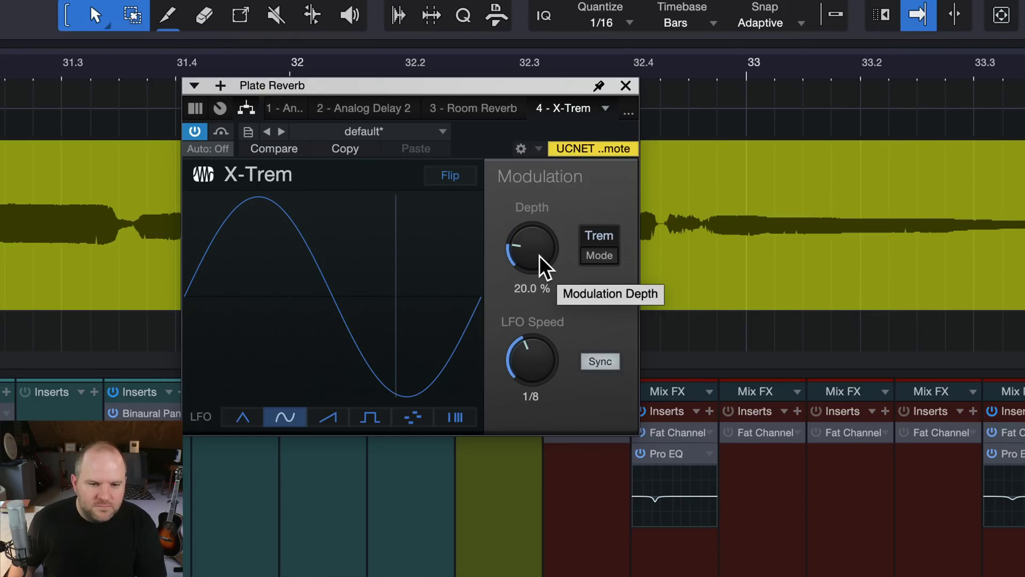
scroll(537, 248, up, 3)
scroll(537, 248, up, 5)
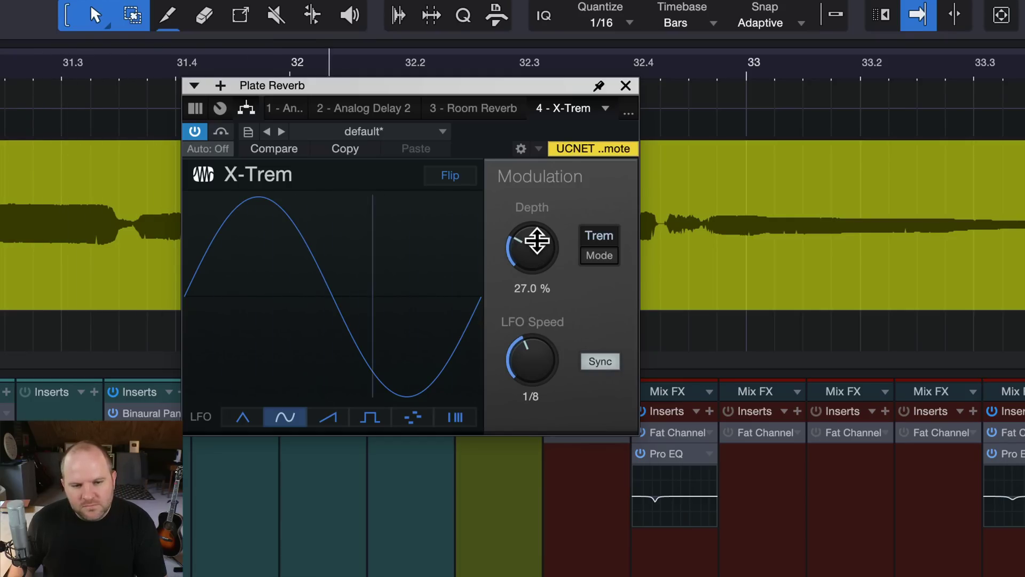
scroll(537, 248, down, 1)
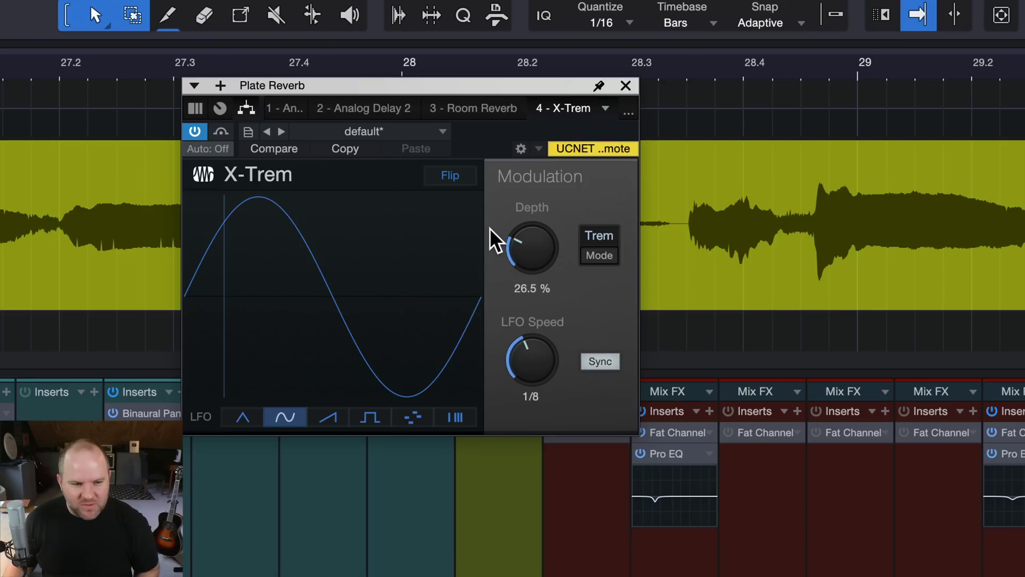
Give X-Trem a square-wave LFO, adjust its speed to 1/32 D, and settle the depth at 45 %
click(368, 416)
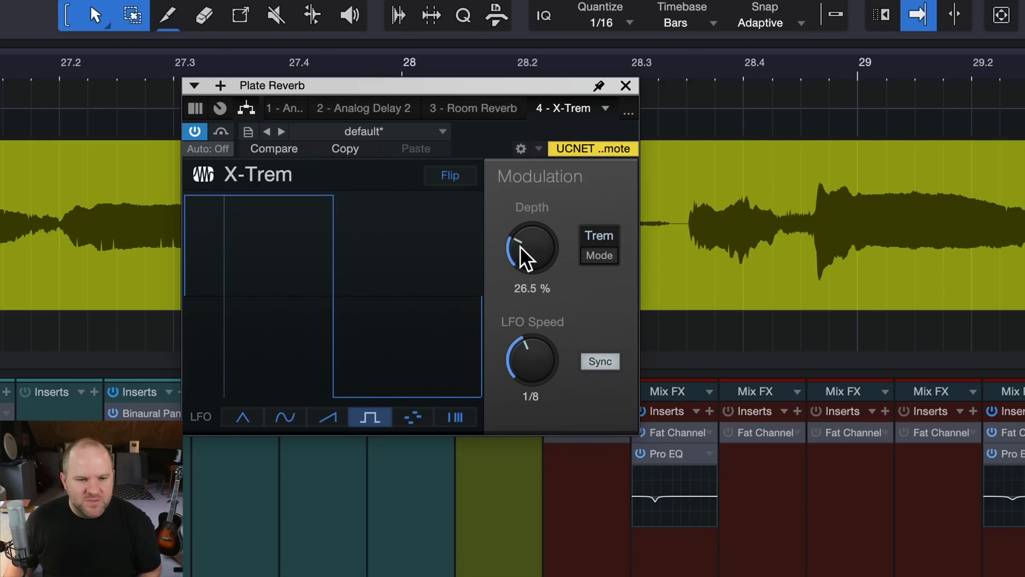
drag(527, 246, 527, 203)
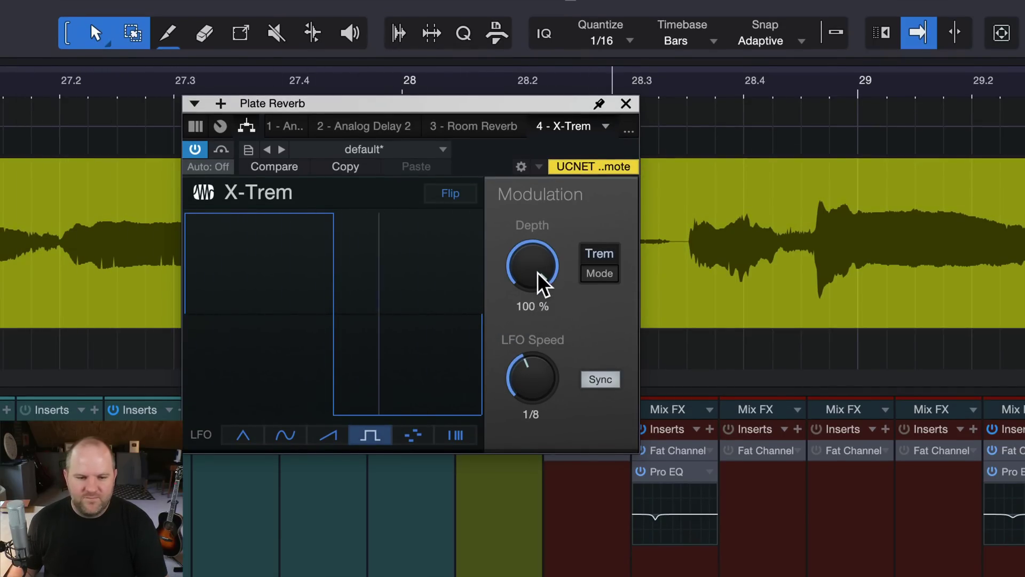
drag(535, 361, 534, 407)
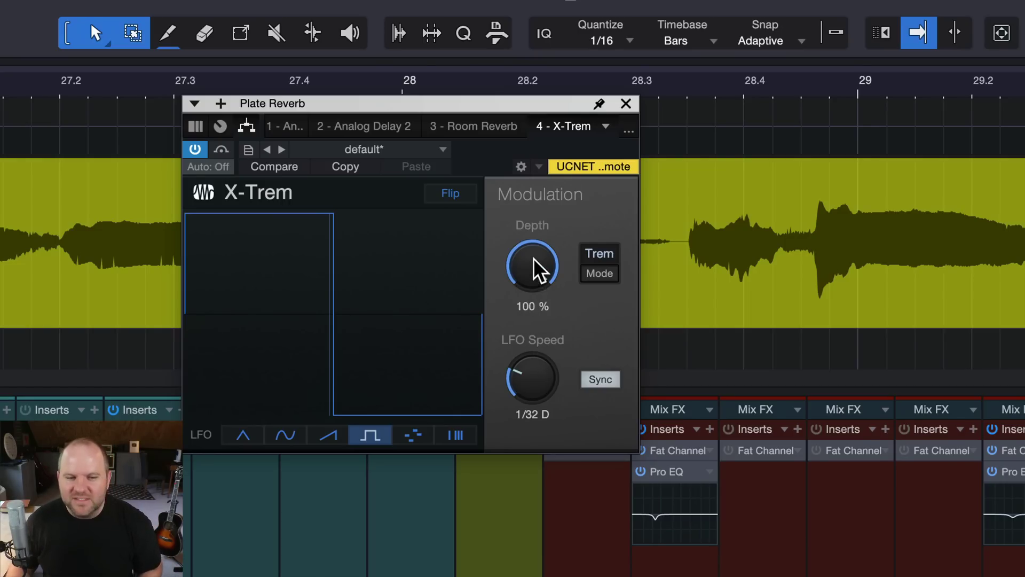
drag(538, 268, 545, 331)
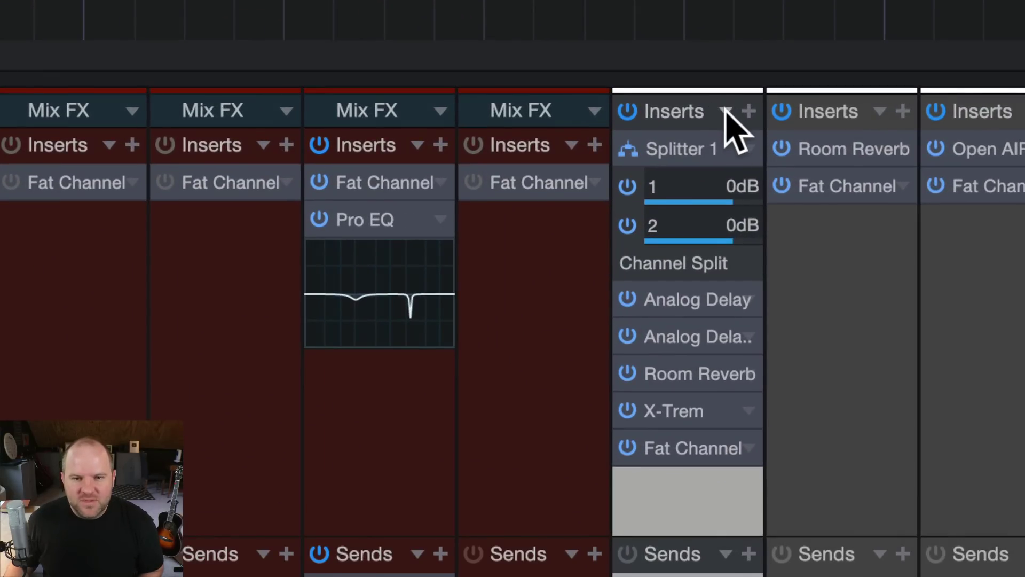
Start and cancel Store FX Chain, then show the FX Chains browser with the personal folder expanded
click(725, 111)
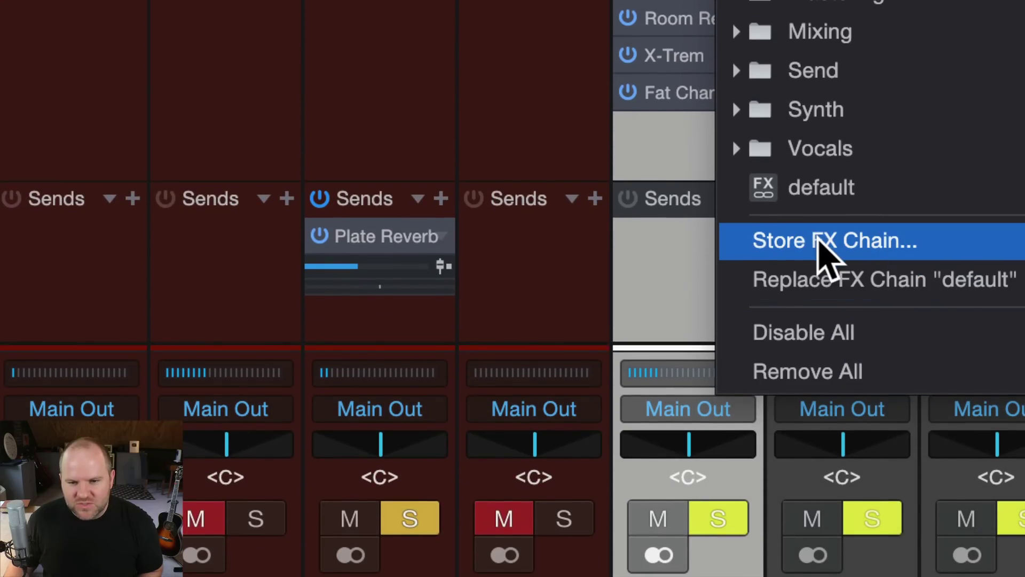
click(825, 238)
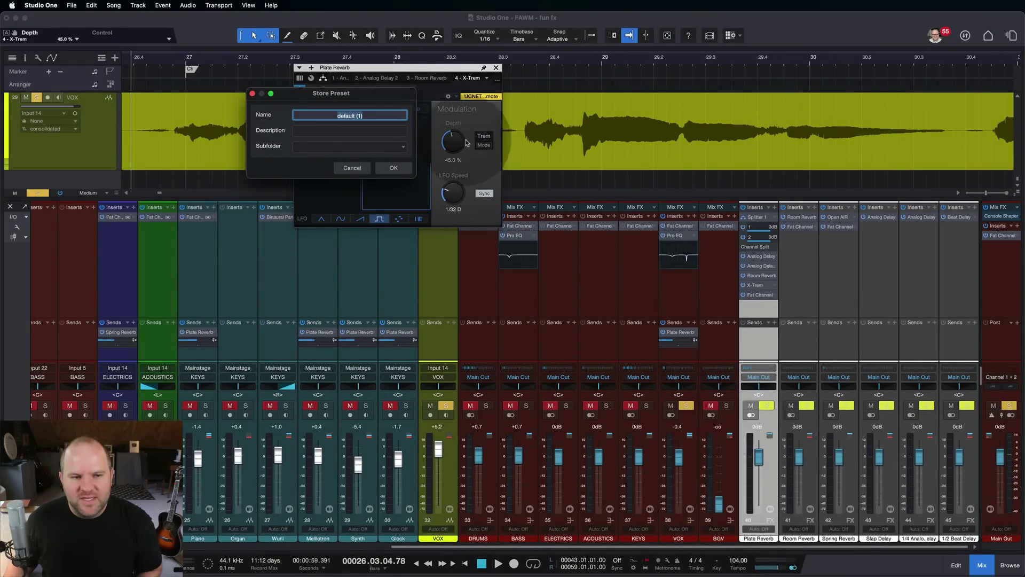
click(353, 168)
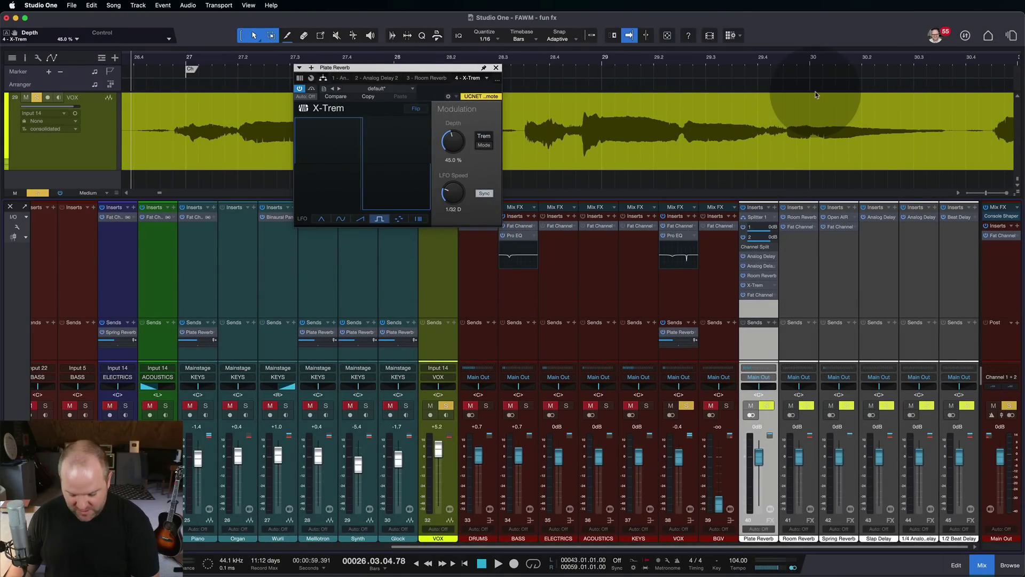
key(F6)
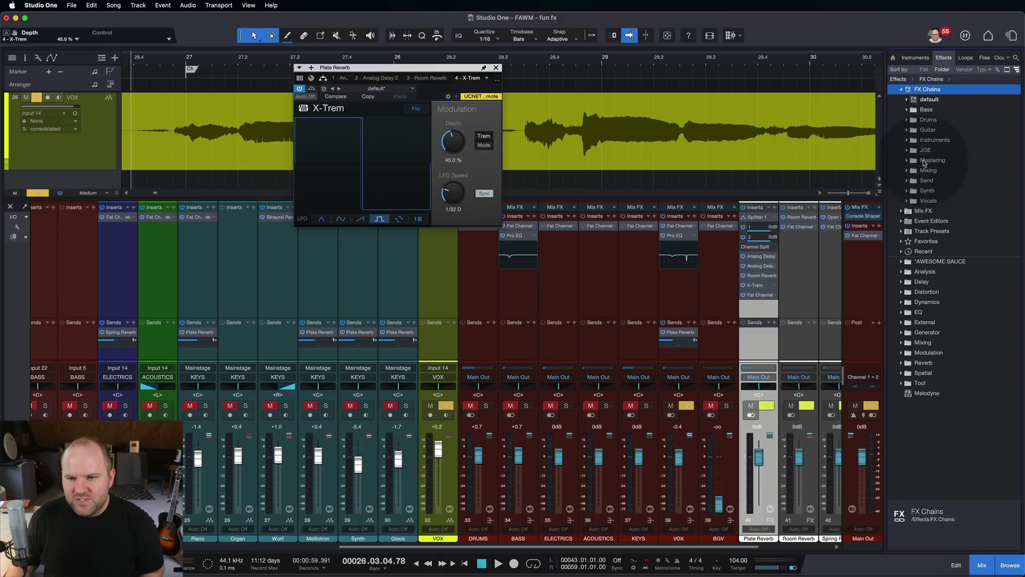
double_click(926, 150)
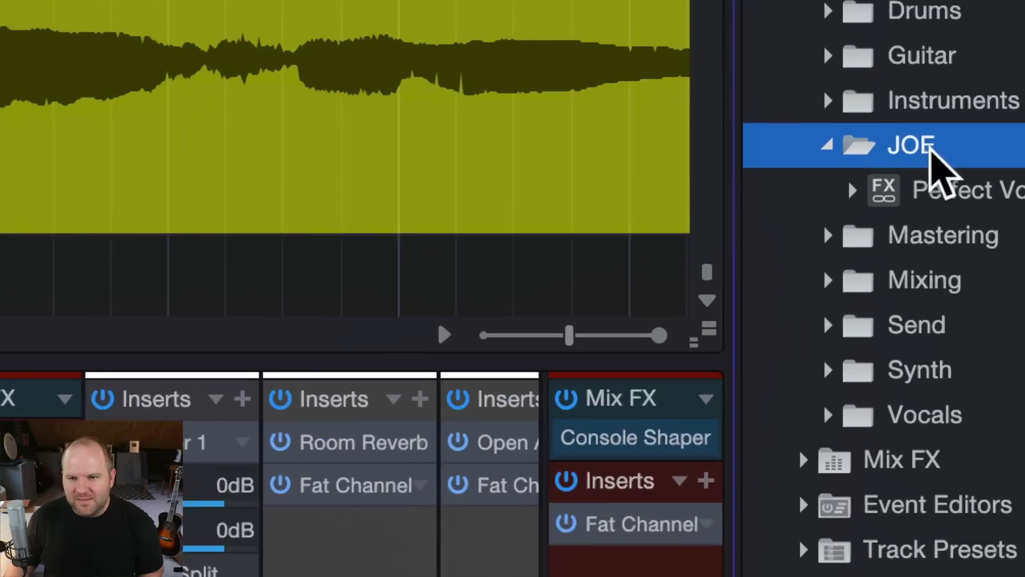